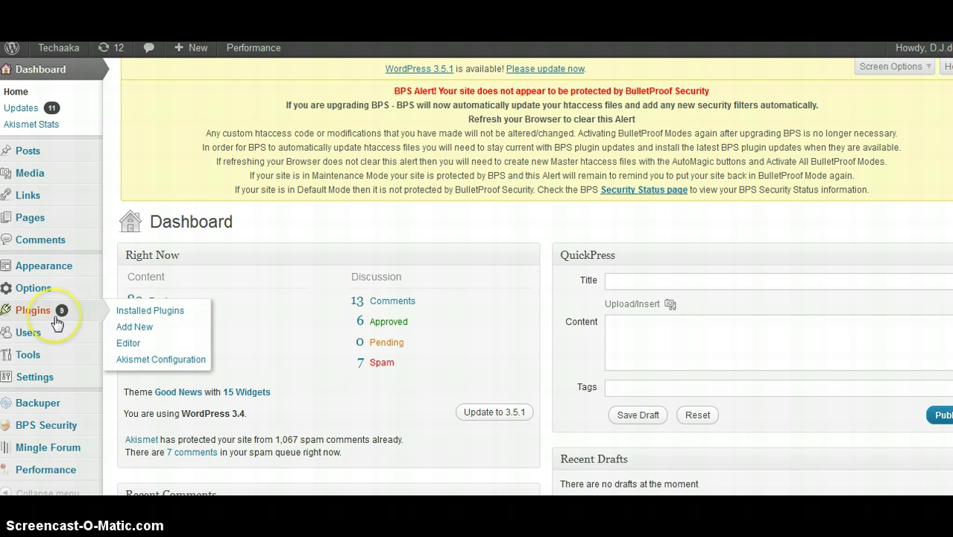
# Search the installed plugins for 'user photo', revealing the active User Photo plugin.
pyautogui.click(96, 319)
pyautogui.click(177, 303)
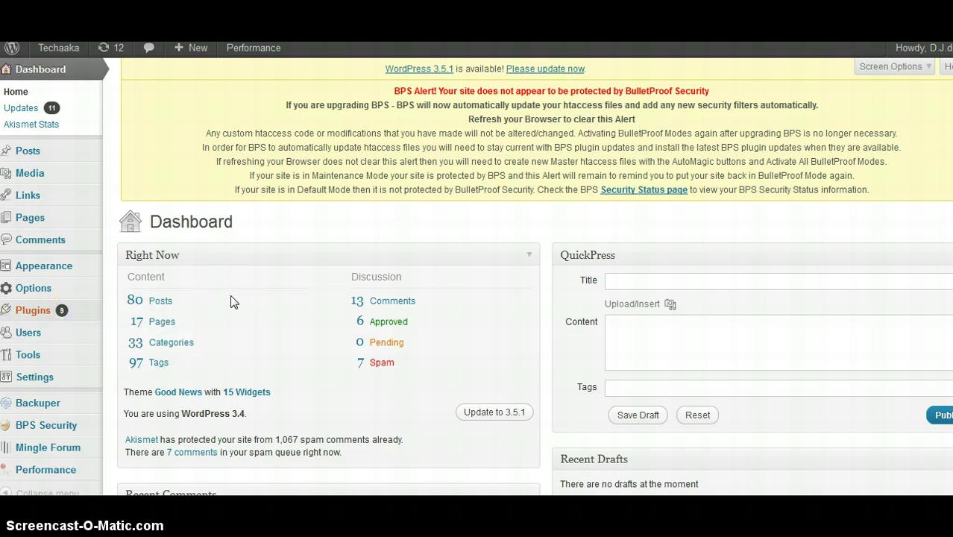
pyautogui.click(360, 316)
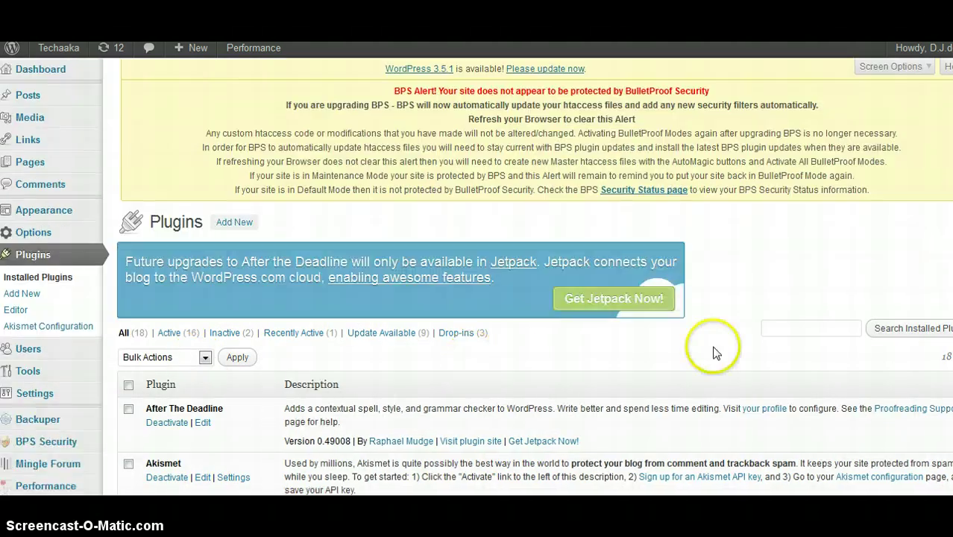
pyautogui.click(774, 330)
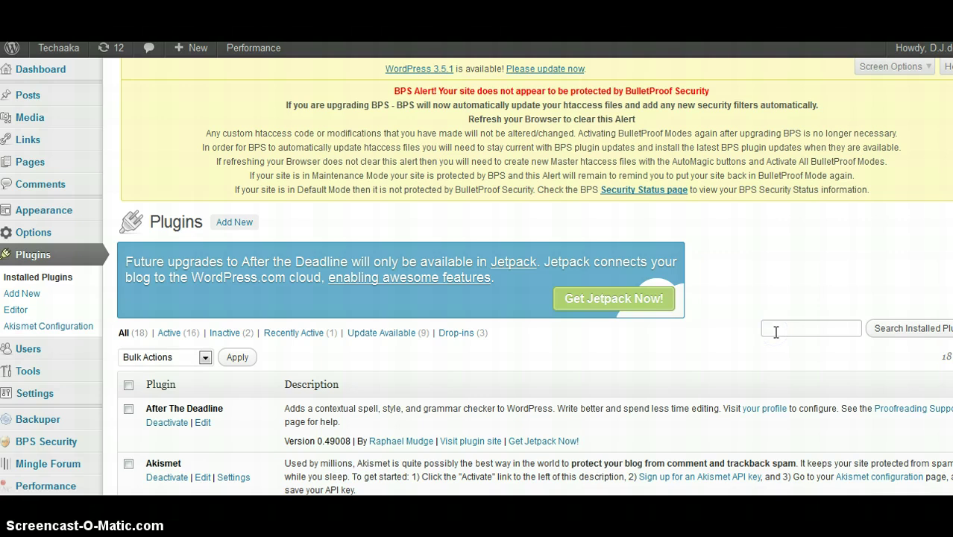
pyautogui.write('user')
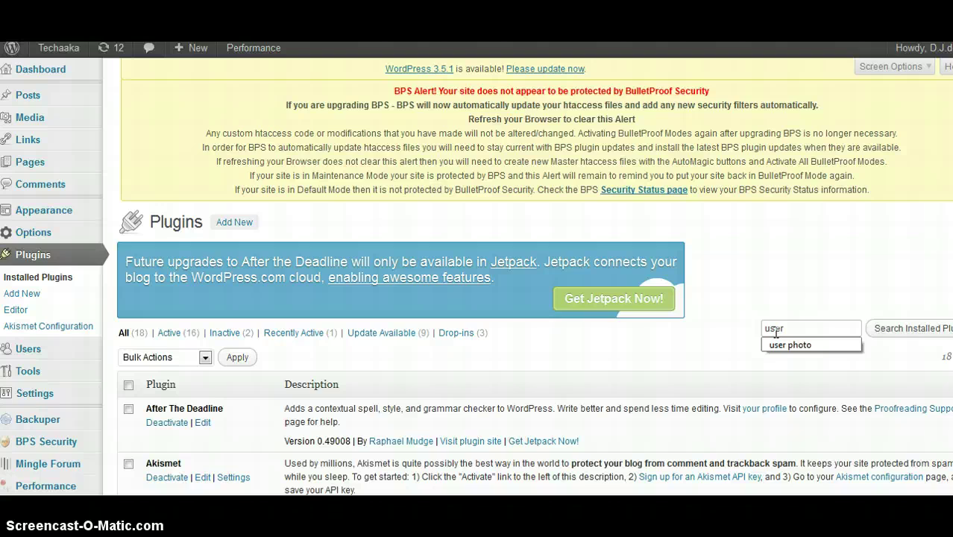
pyautogui.press('Down')
pyautogui.press('Return')
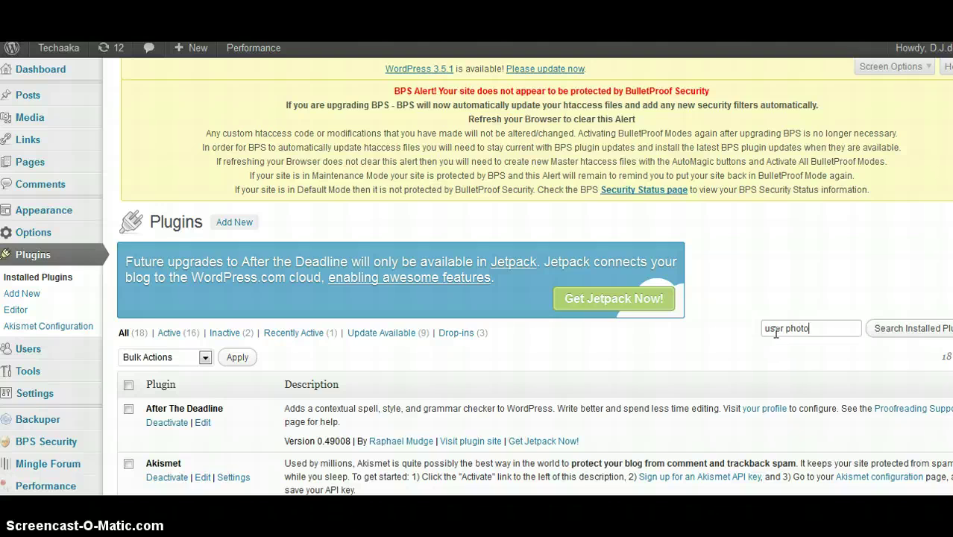
pyautogui.click(915, 330)
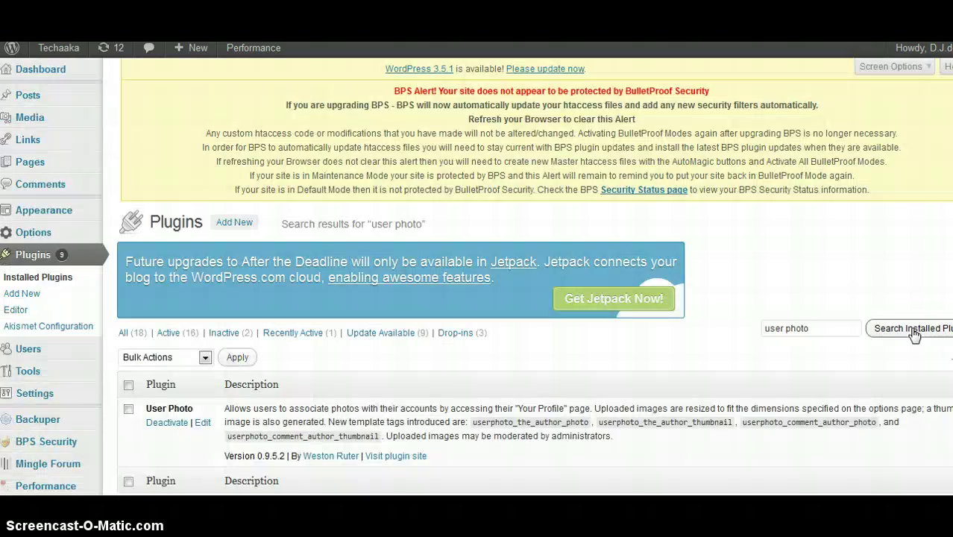
# Look over the User Photo plugin result and move on to a web search page.
pyautogui.click(825, 292)
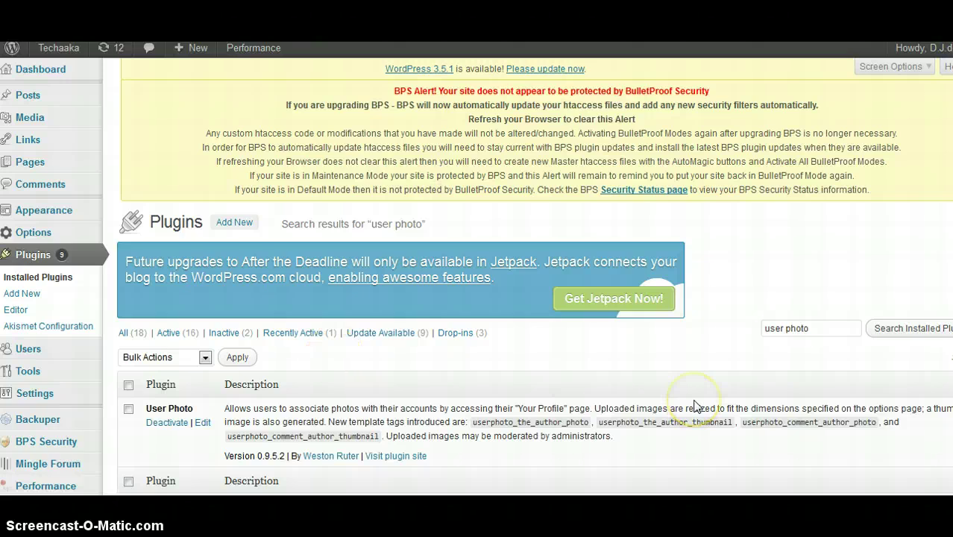
pyautogui.click(791, 326)
pyautogui.click(813, 328)
pyautogui.click(812, 328)
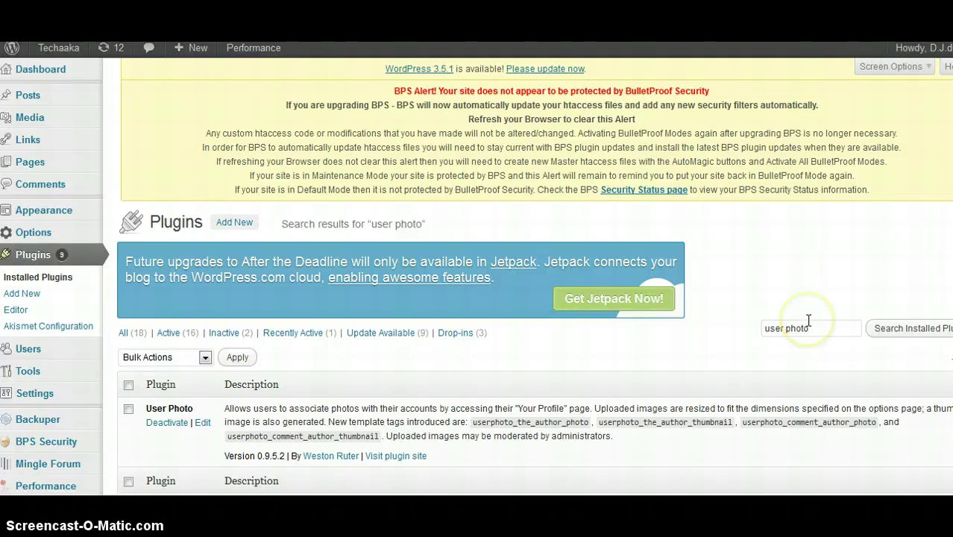
pyautogui.click(559, 399)
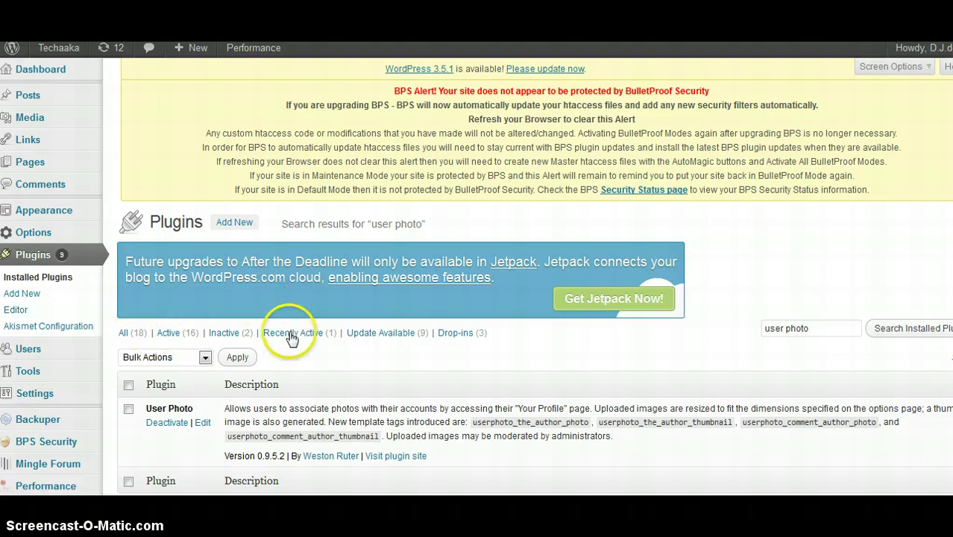
pyautogui.scroll(-1, 290, 351)
pyautogui.scroll(-1, 286, 349)
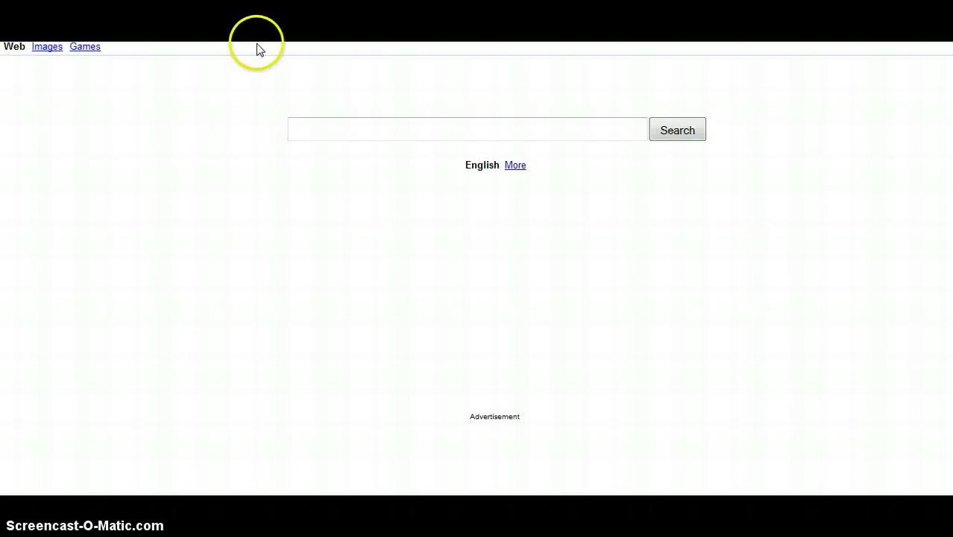
# Leave fullscreen and Google 'user photo plugin for wordpress', targeting the User Photo result.
pyautogui.press('F11')
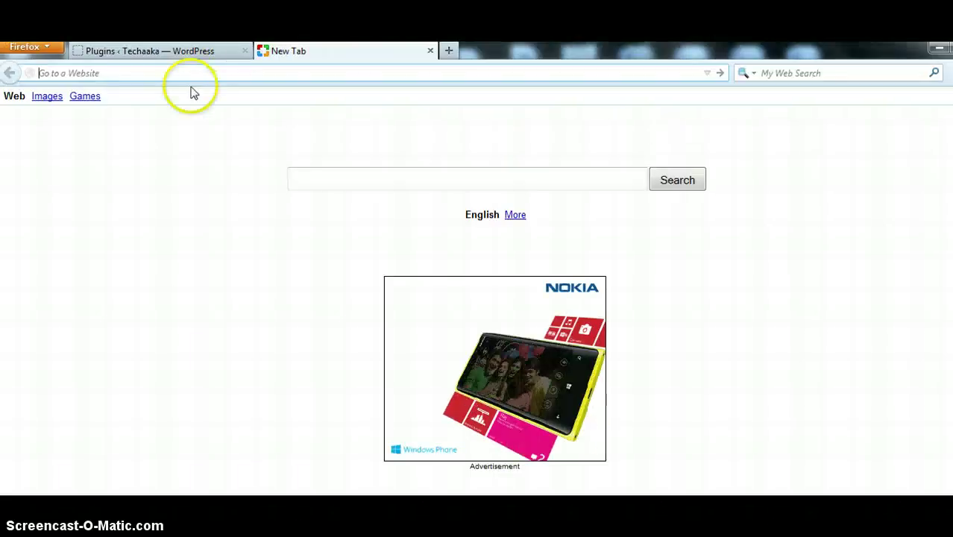
pyautogui.write('google.co.in')
pyautogui.press('Return')
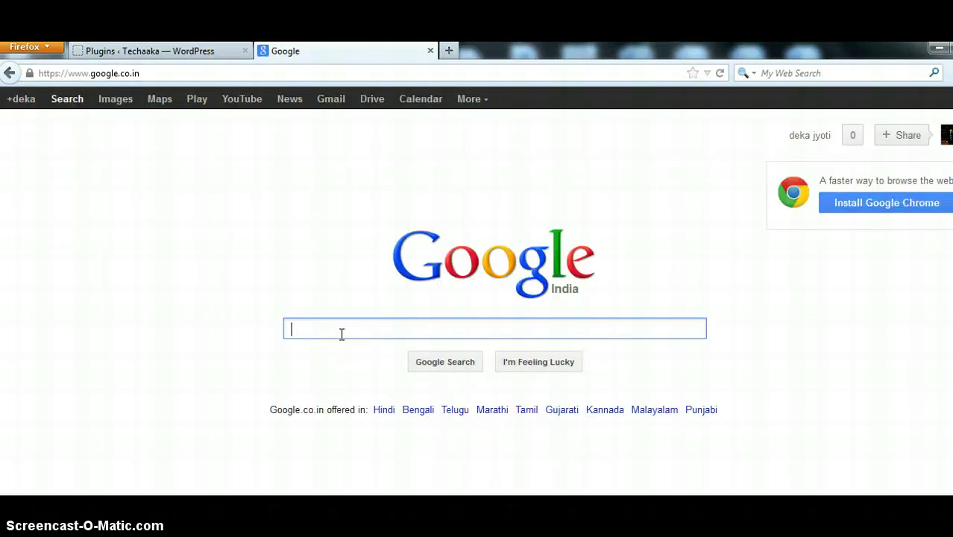
pyautogui.write('used')
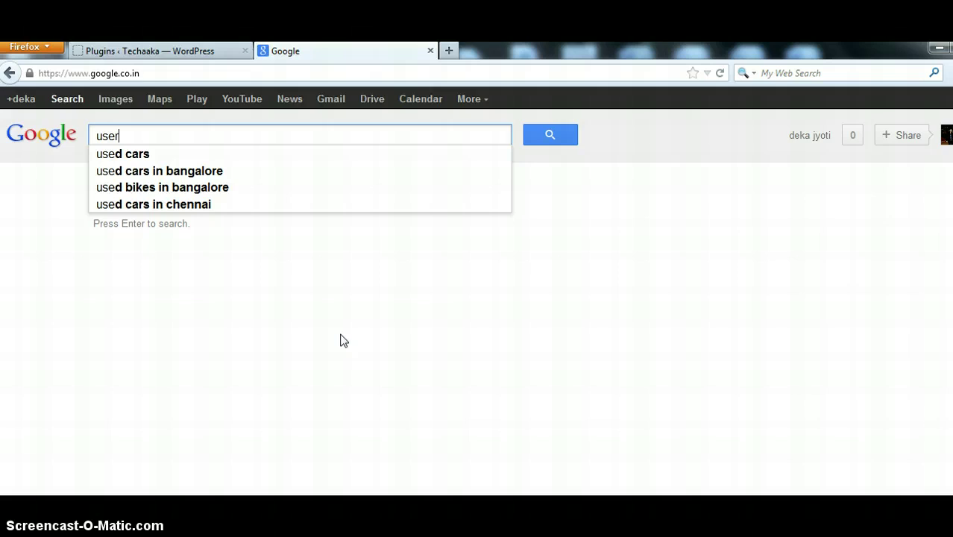
pyautogui.press('BackSpace')
pyautogui.write('r p')
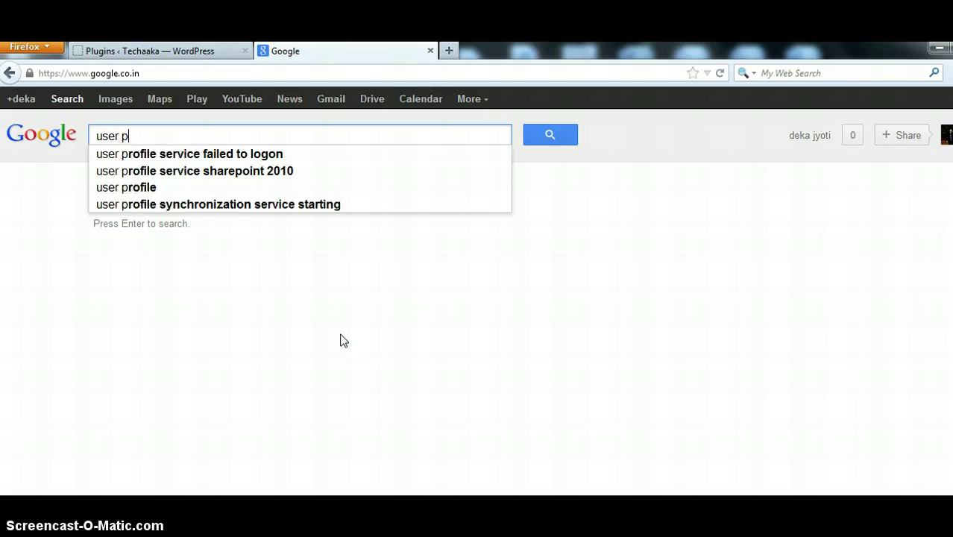
pyautogui.write('hoto ')
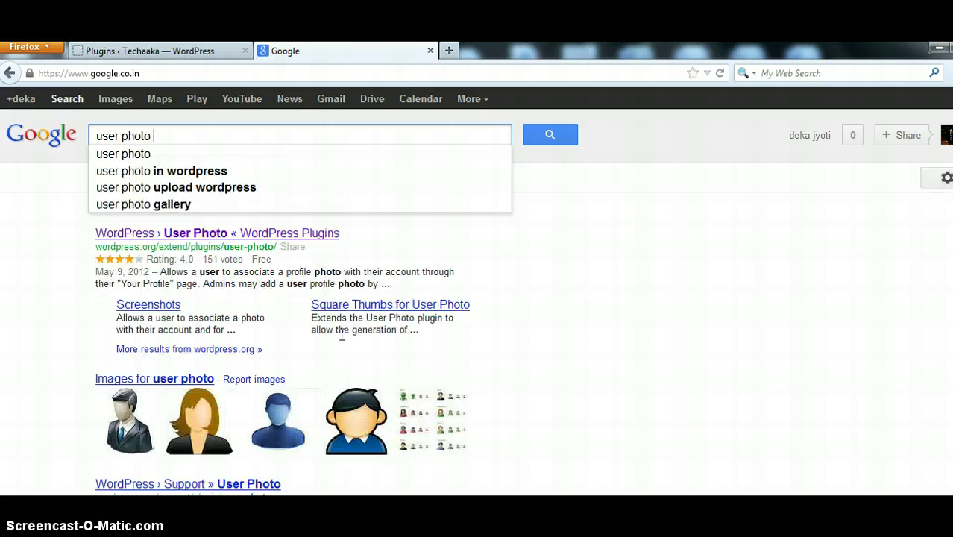
pyautogui.write('plugin ')
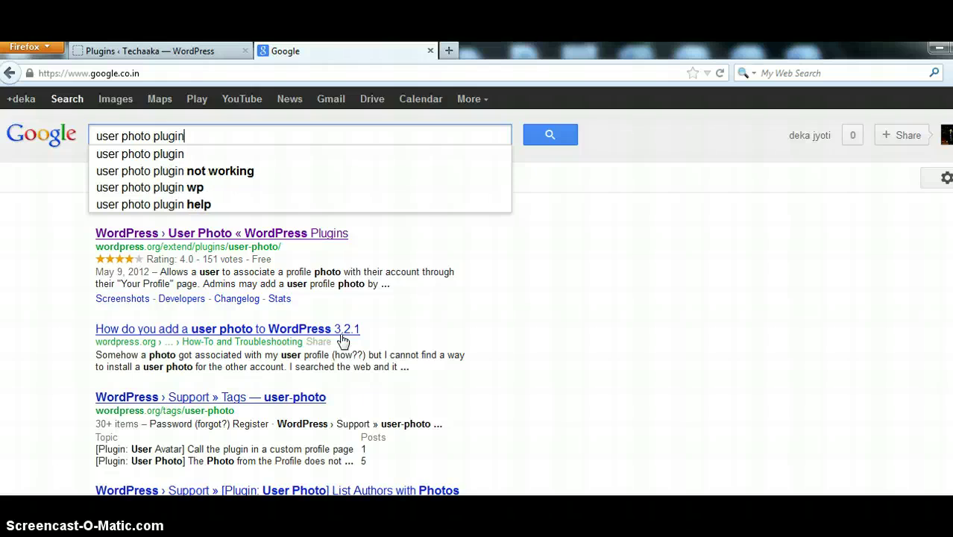
pyautogui.write('fo')
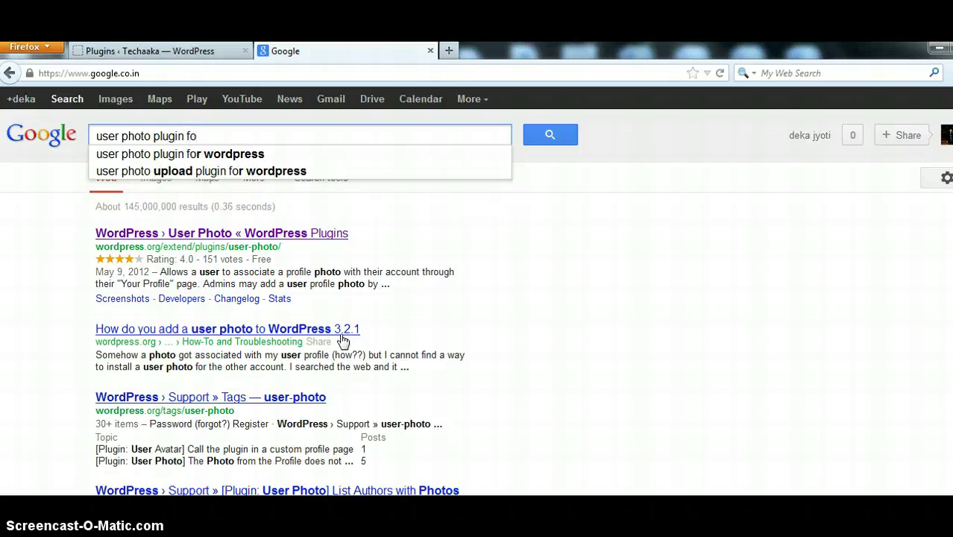
pyautogui.write('r wordpress')
pyautogui.press('Return')
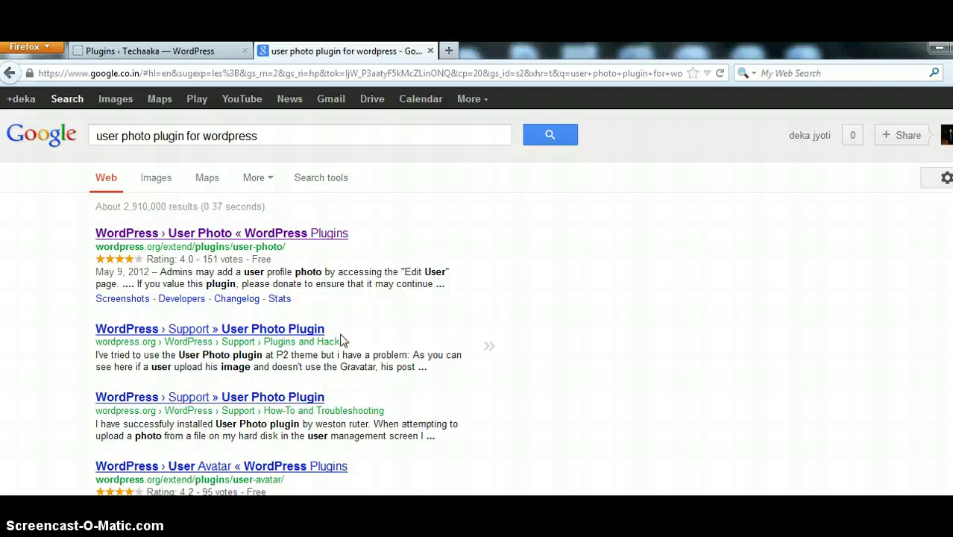
pyautogui.rightClick(259, 241)
# Open the User Photo plugin page on WordPress.org and save its zip download.
pyautogui.click(276, 245)
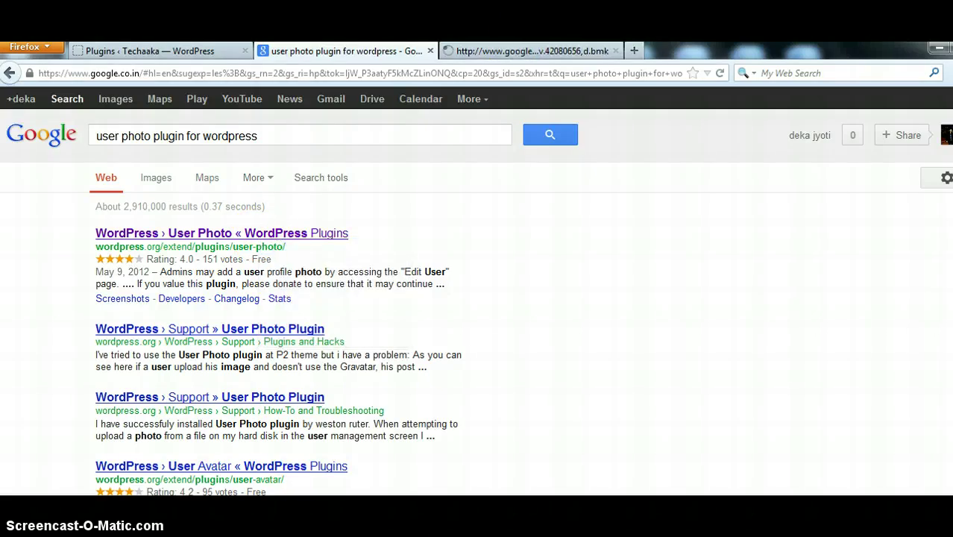
pyautogui.click(520, 52)
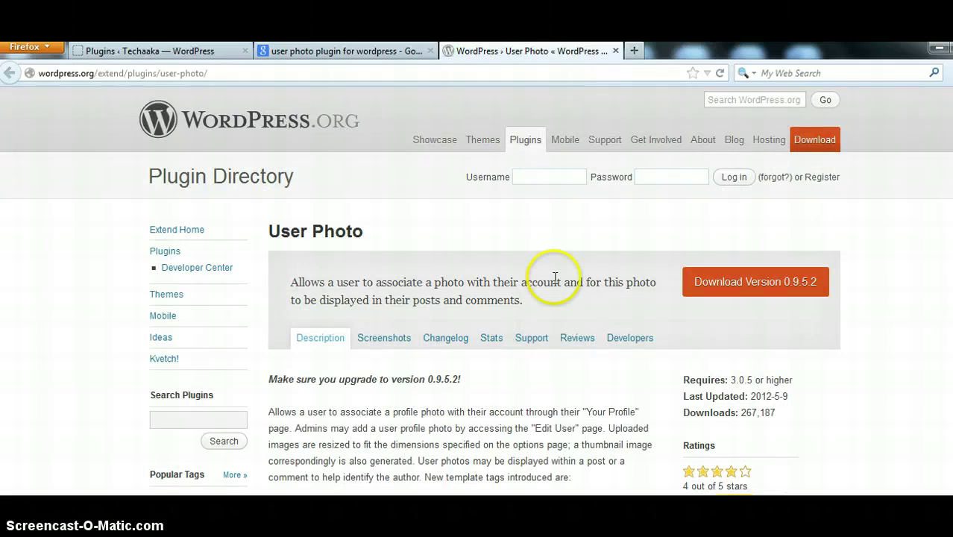
pyautogui.click(733, 291)
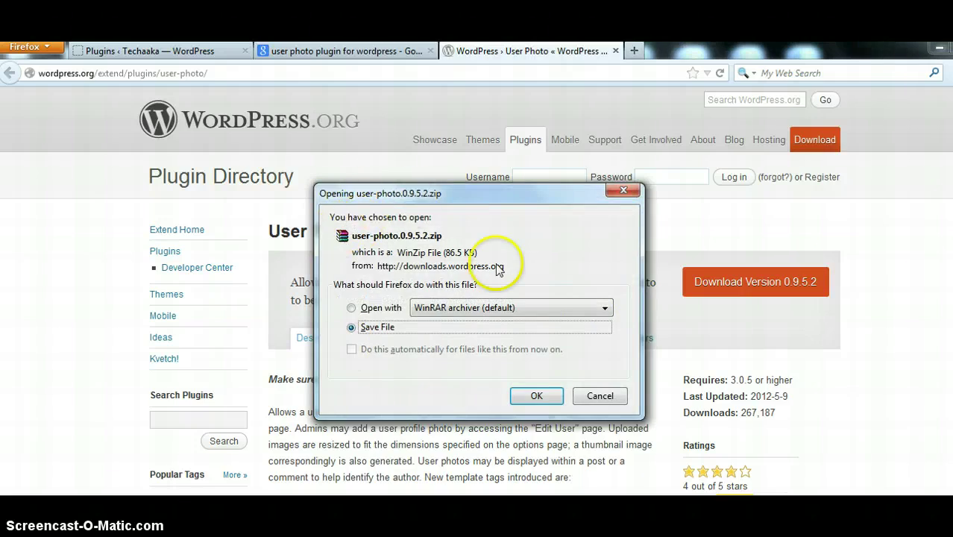
pyautogui.click(539, 397)
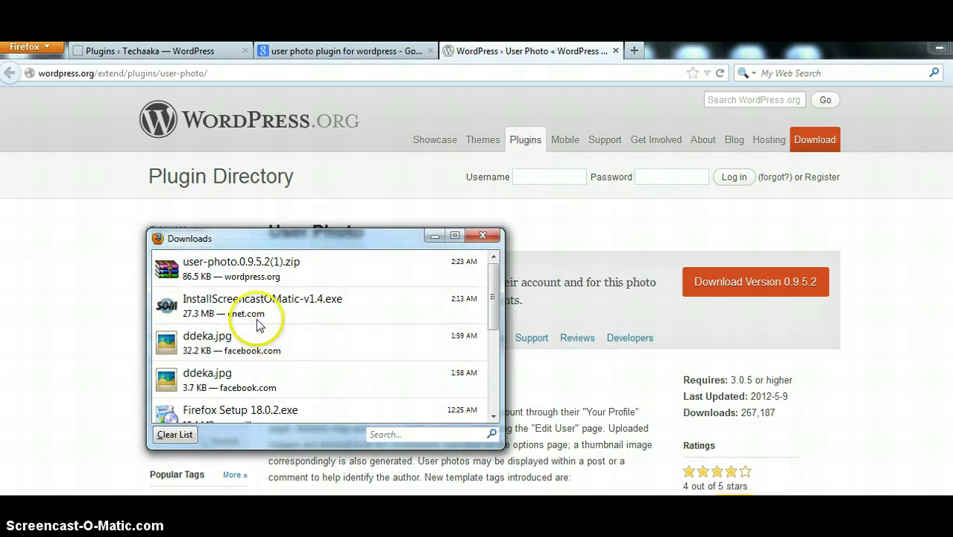
# Show the downloaded user-photo zip in its containing Downloads folder.
pyautogui.rightClick(220, 273)
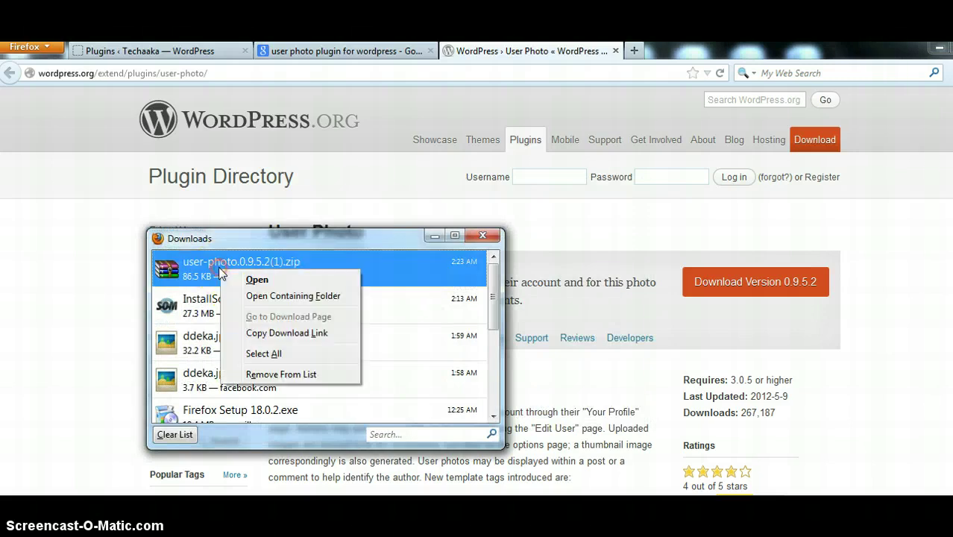
pyautogui.click(233, 279)
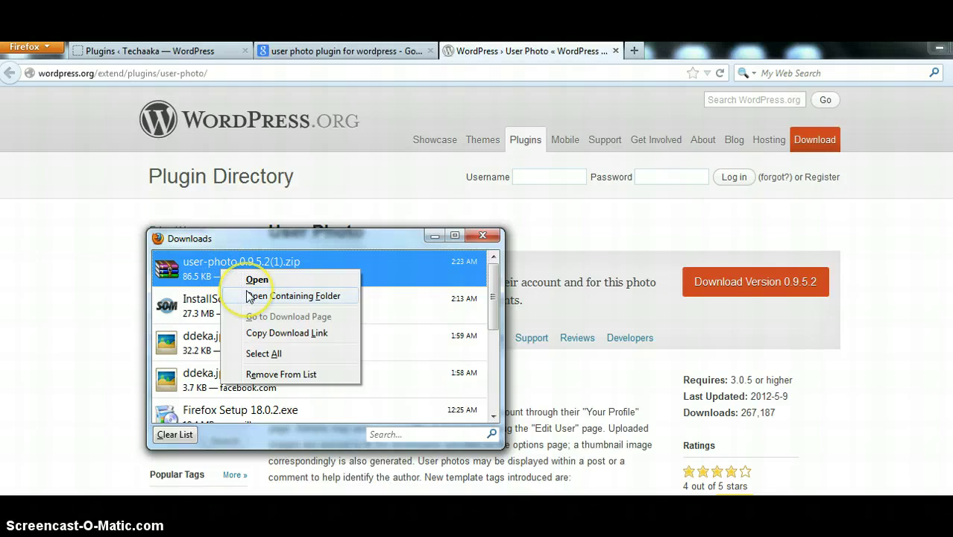
pyautogui.click(250, 296)
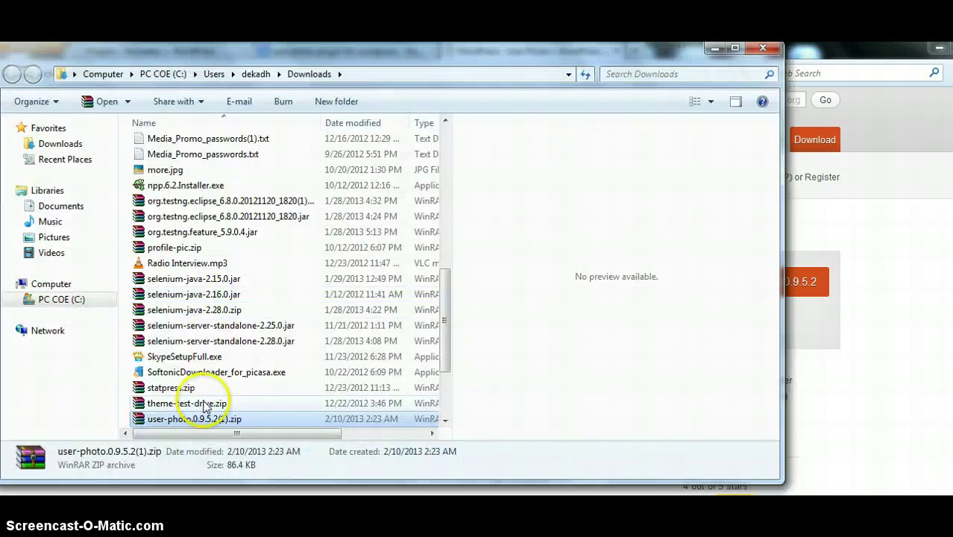
# Close the Downloads folder window and the browser's downloads list.
pyautogui.click(195, 423)
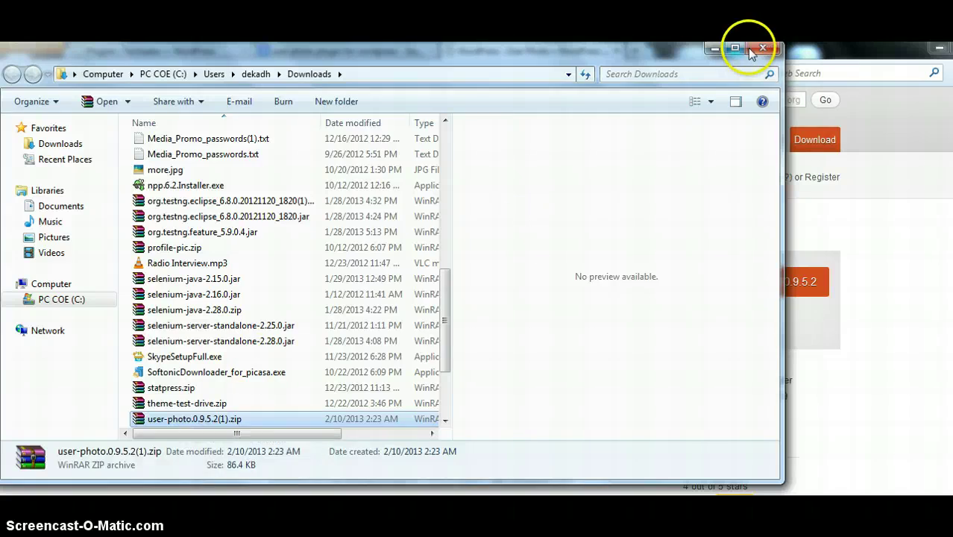
pyautogui.click(763, 48)
pyautogui.click(482, 235)
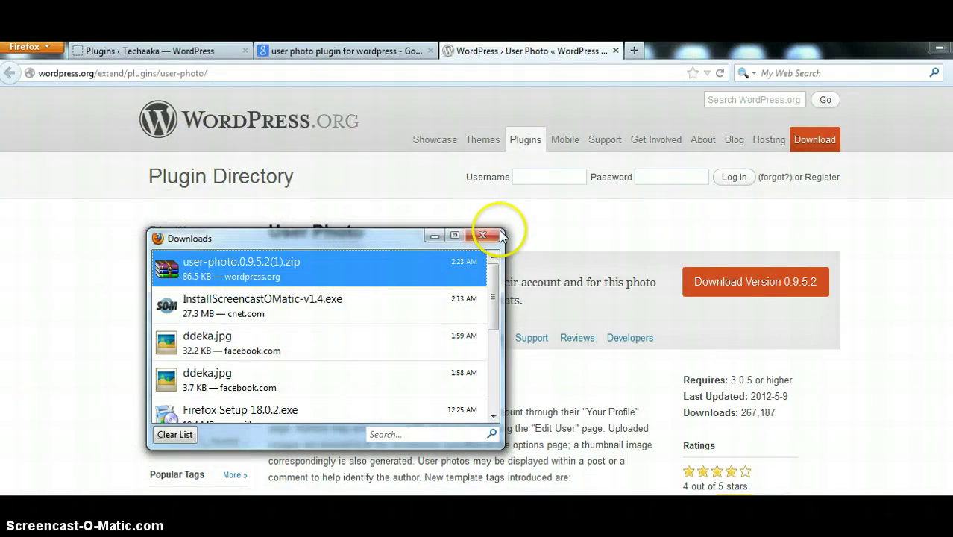
# Return to the Techaaka admin and view the full installed plugins list.
pyautogui.click(191, 52)
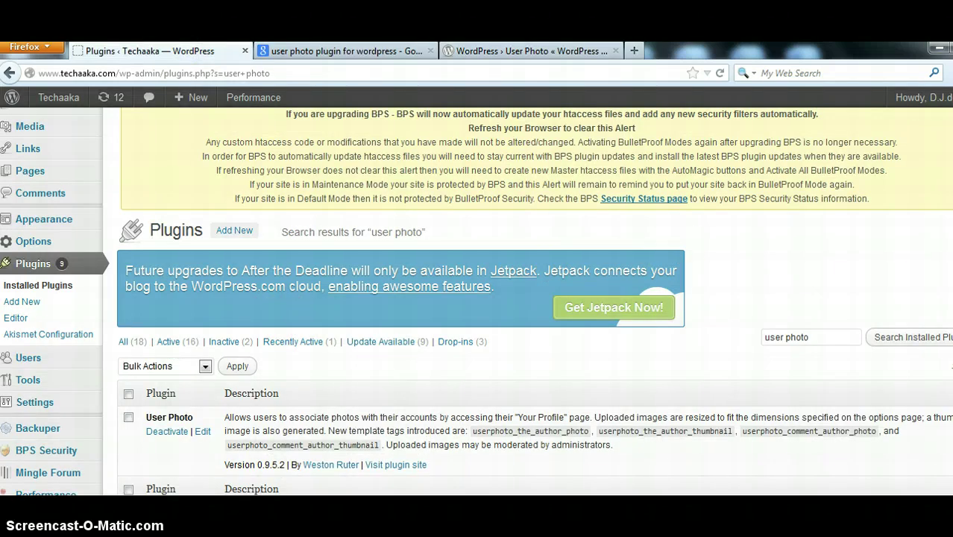
pyautogui.click(44, 285)
pyautogui.click(400, 345)
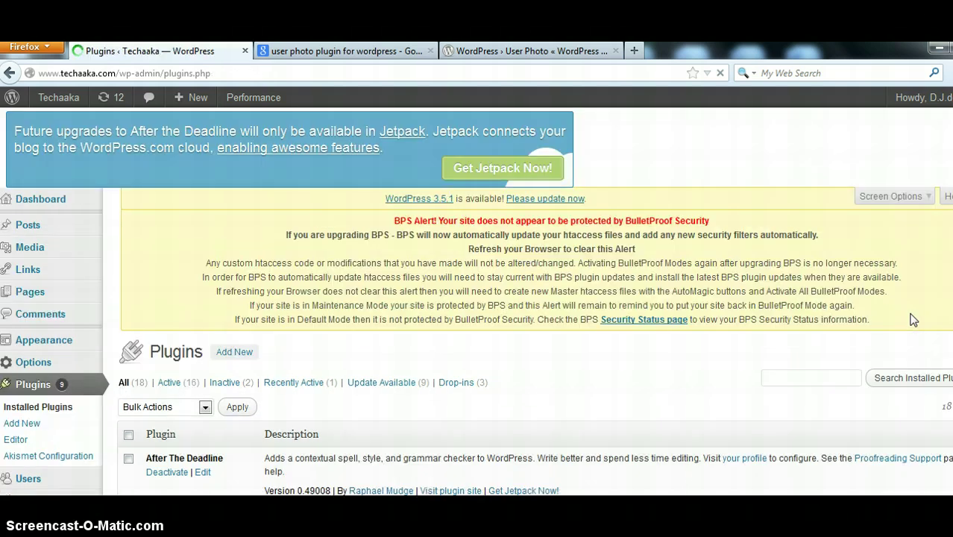
pyautogui.scroll(-1, 476, 302)
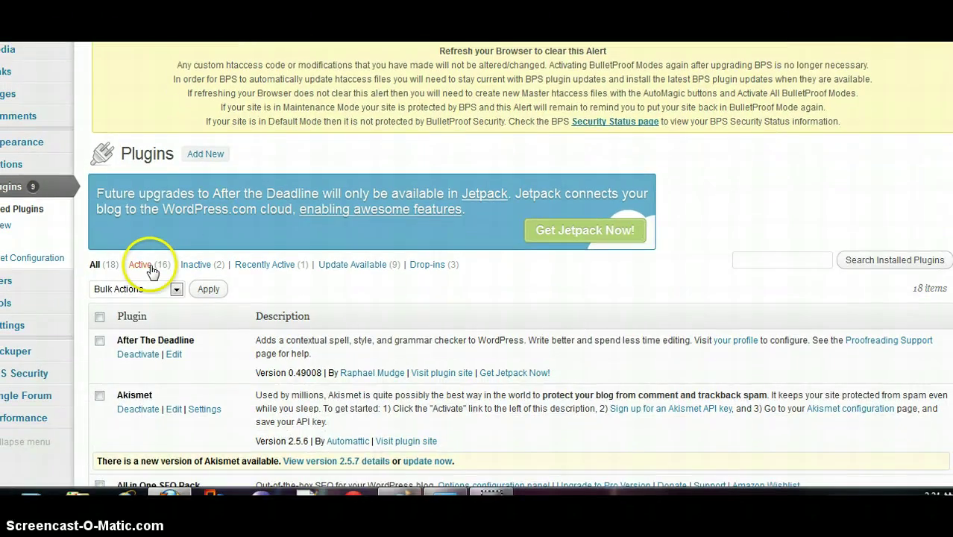
pyautogui.click(208, 161)
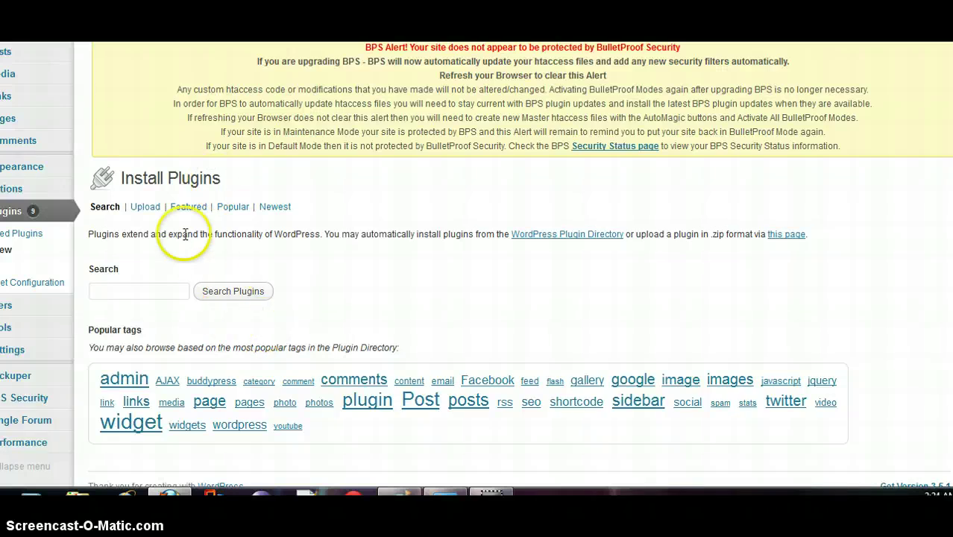
# Choose zip upload and browse Downloads for the user-photo.0.9.5.2.zip file.
pyautogui.click(145, 208)
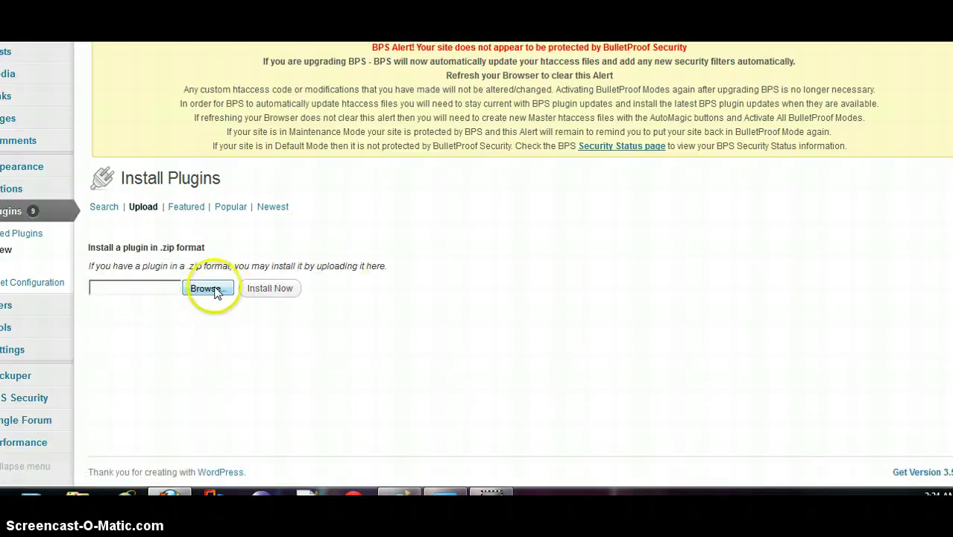
pyautogui.click(215, 290)
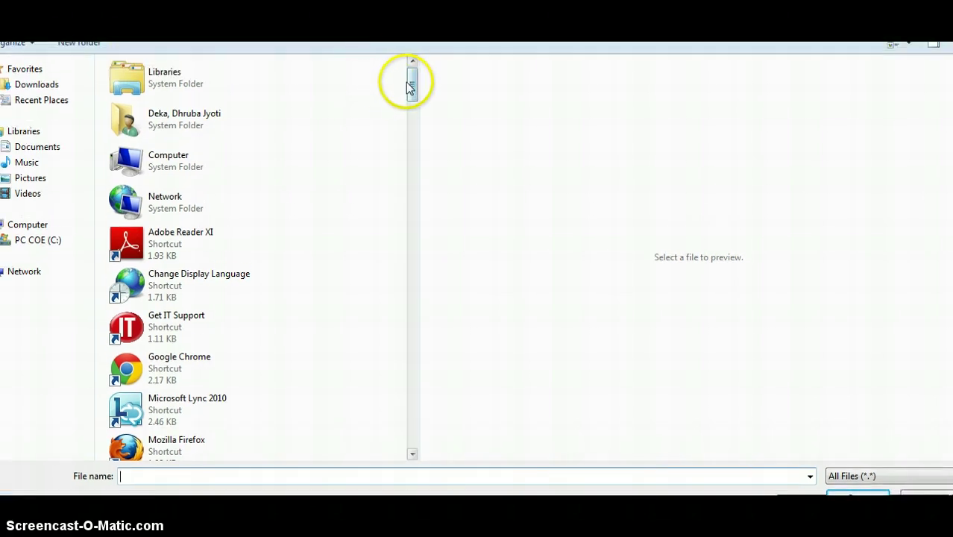
pyautogui.click(37, 85)
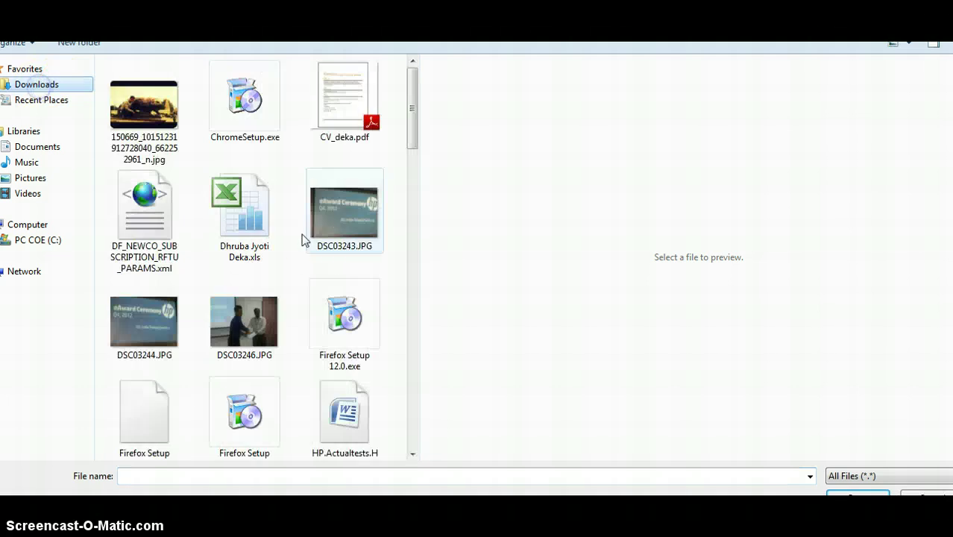
pyautogui.moveTo(414, 132); pyautogui.dragTo(401, 231)
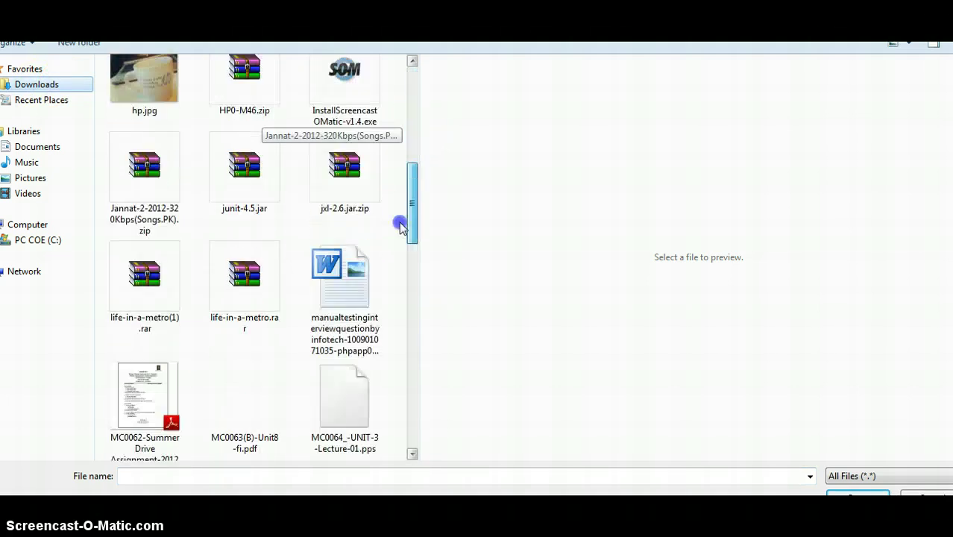
pyautogui.moveTo(399, 233); pyautogui.dragTo(400, 364)
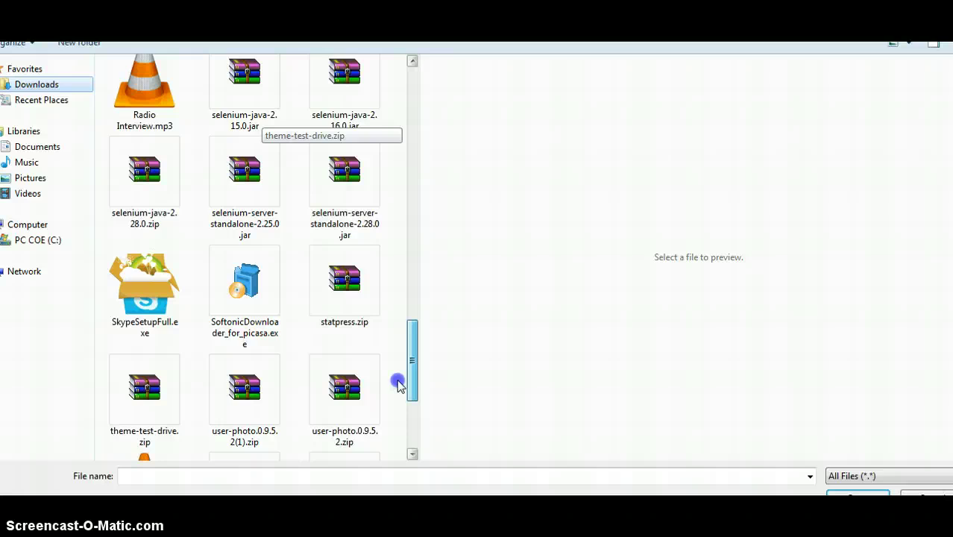
pyautogui.moveTo(399, 363); pyautogui.dragTo(397, 393)
pyautogui.click(246, 334)
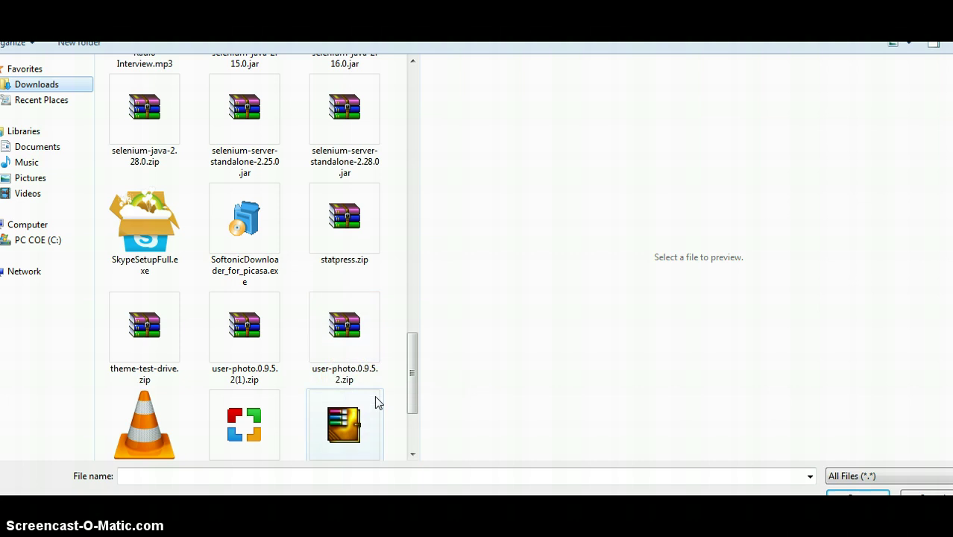
pyautogui.click(365, 356)
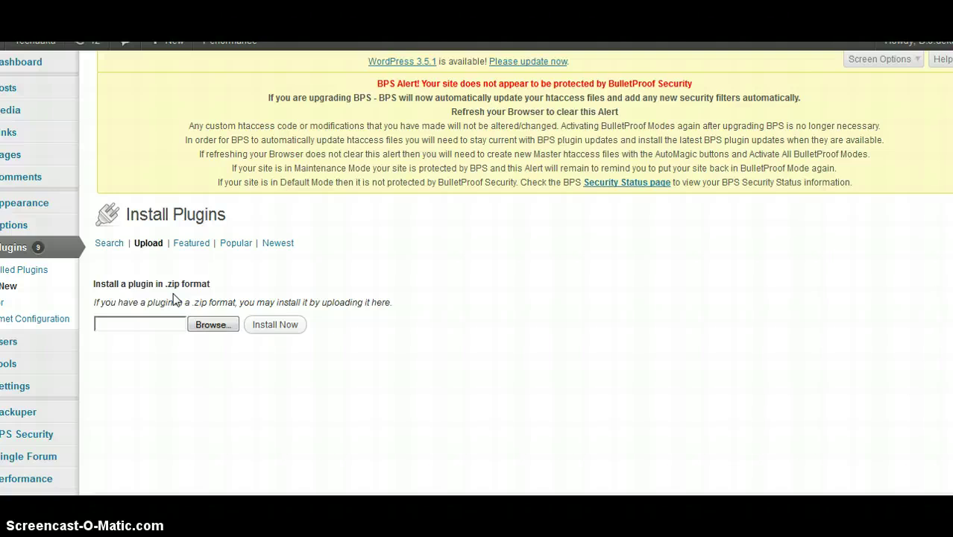
# Scroll through the installed plugins list to the active User Photo entry.
pyautogui.scroll(-2, 298, 261)
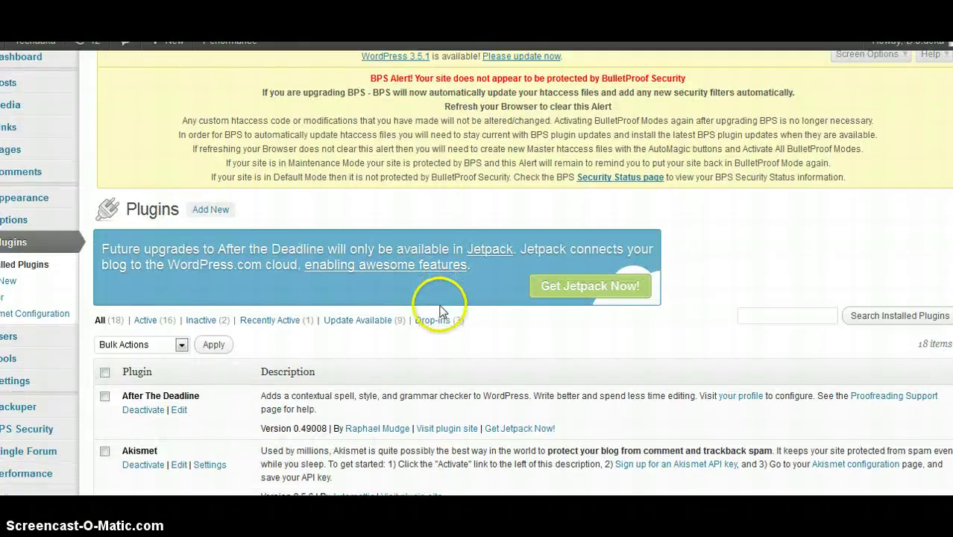
pyautogui.scroll(-1, 299, 336)
pyautogui.scroll(-5, 142, 377)
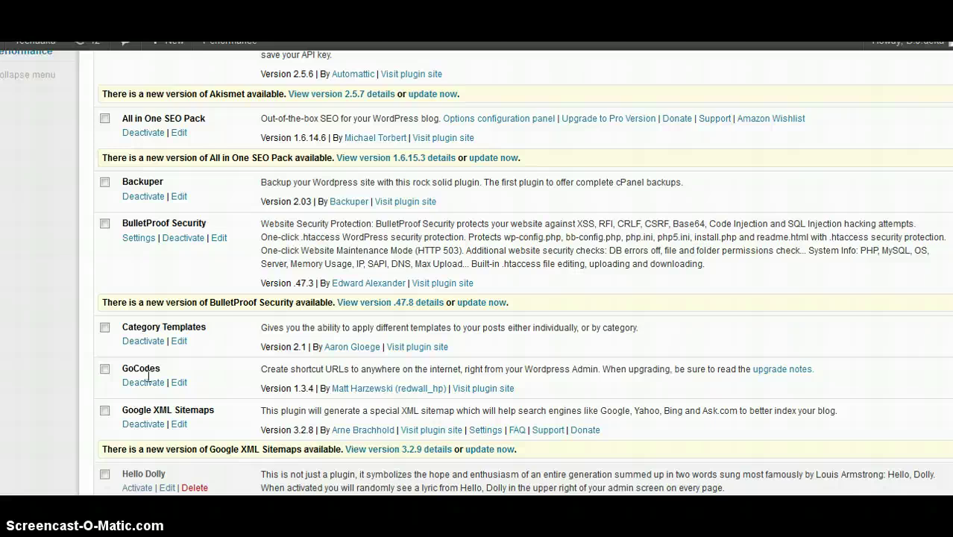
pyautogui.scroll(-2, 148, 377)
pyautogui.scroll(-2, 145, 377)
pyautogui.scroll(-1, 142, 376)
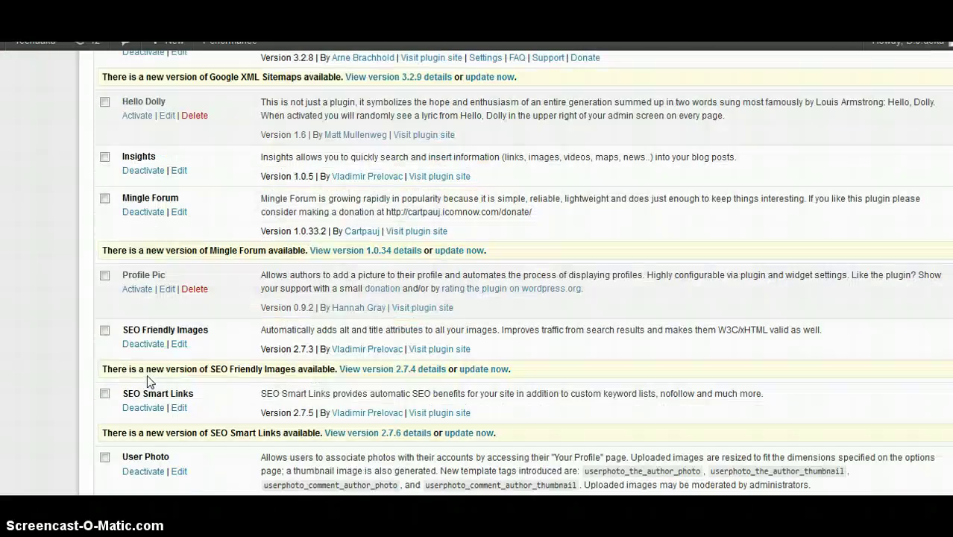
pyautogui.scroll(-2, 143, 376)
pyautogui.moveTo(102, 319); pyautogui.dragTo(166, 319)
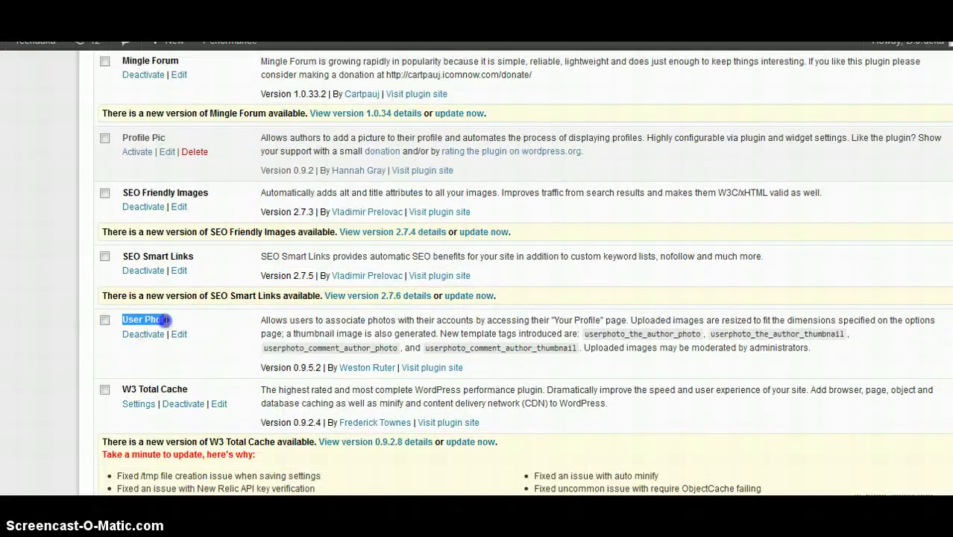
pyautogui.scroll(15, 172, 320)
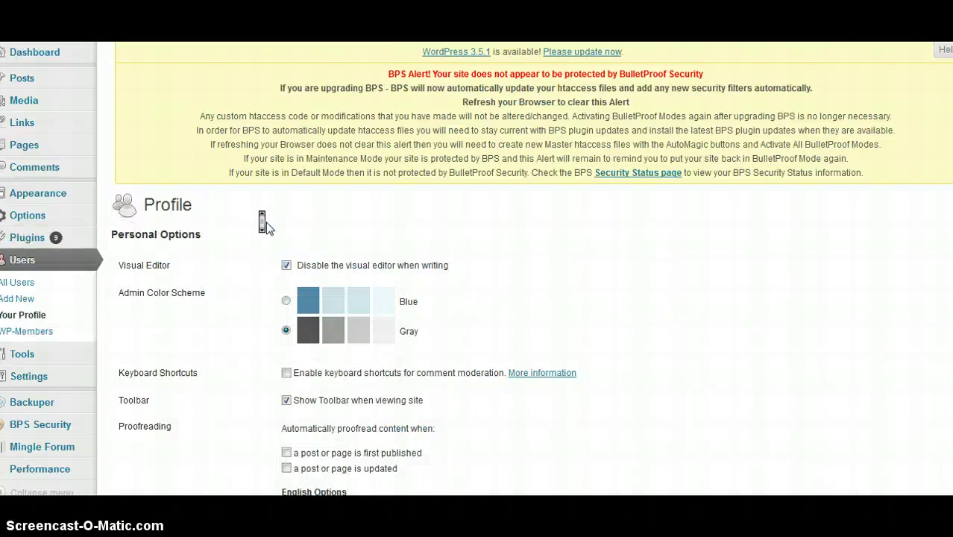
# Scroll down to the profile's Your Photo section and browse for an image file.
pyautogui.scroll(-1, 265, 223)
pyautogui.scroll(-3, 262, 220)
pyautogui.scroll(-2, 263, 220)
pyautogui.scroll(-3, 267, 226)
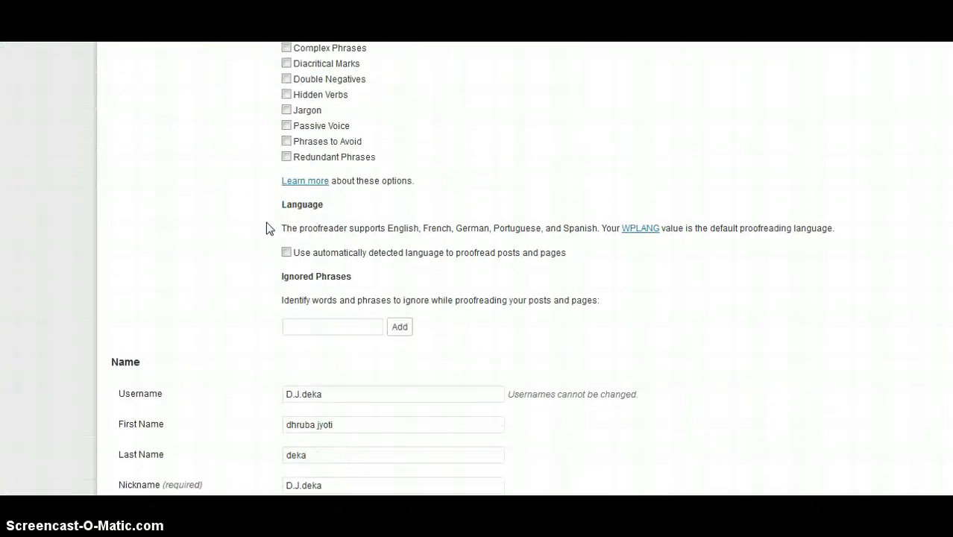
pyautogui.scroll(-1, 266, 225)
pyautogui.scroll(-2, 266, 225)
pyautogui.scroll(-4, 266, 226)
pyautogui.scroll(-1, 267, 227)
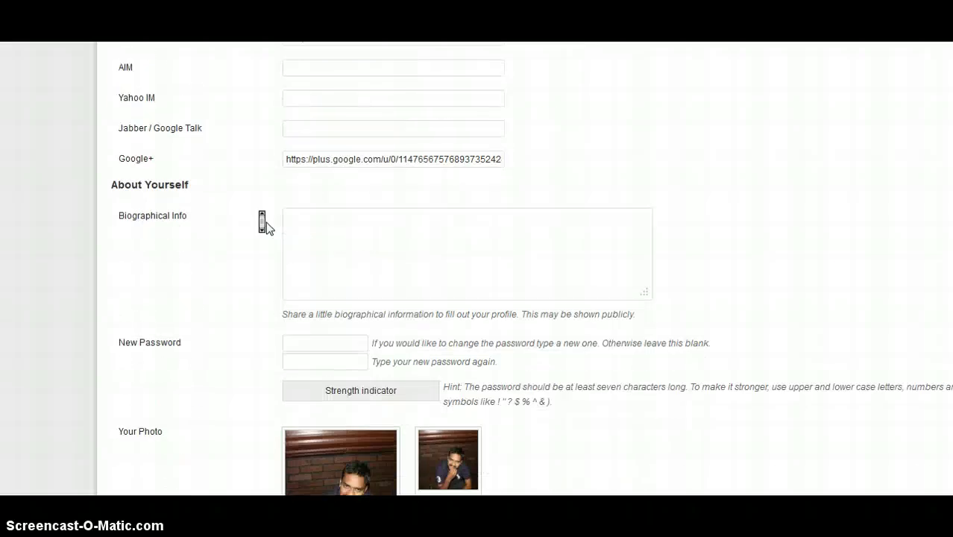
pyautogui.scroll(-3, 266, 223)
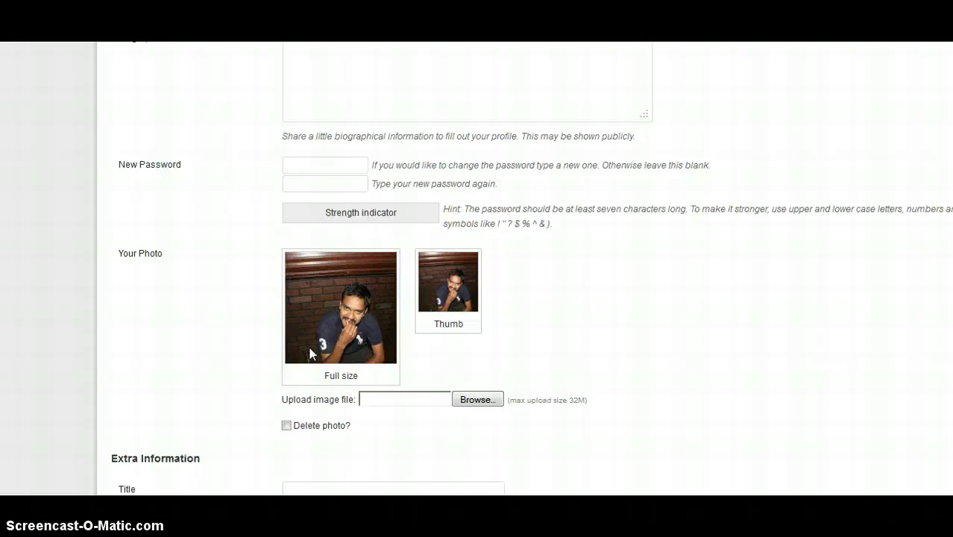
pyautogui.click(278, 287)
# Choose D.J.deka.jpg in the file dialog as the new profile photo.
pyautogui.click(436, 125)
pyautogui.click(249, 118)
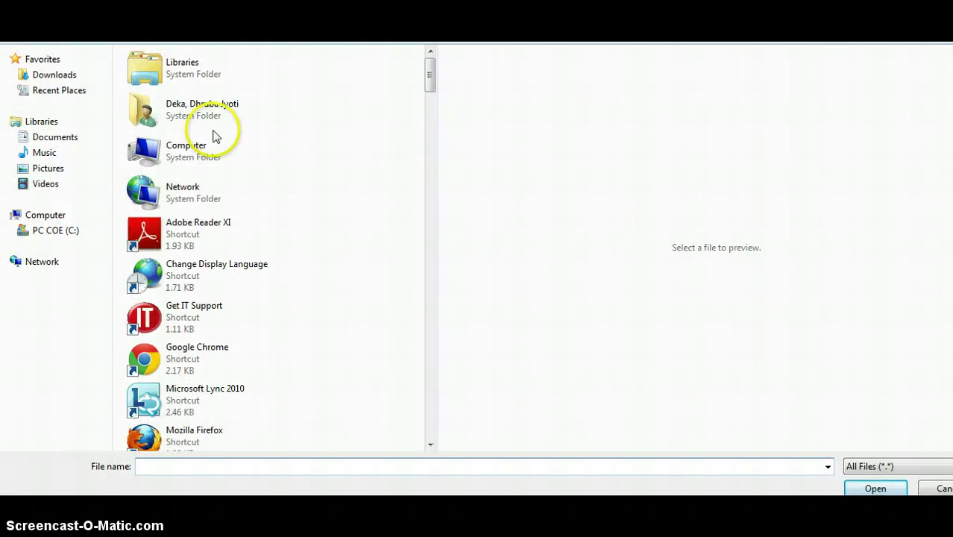
pyautogui.click(424, 50)
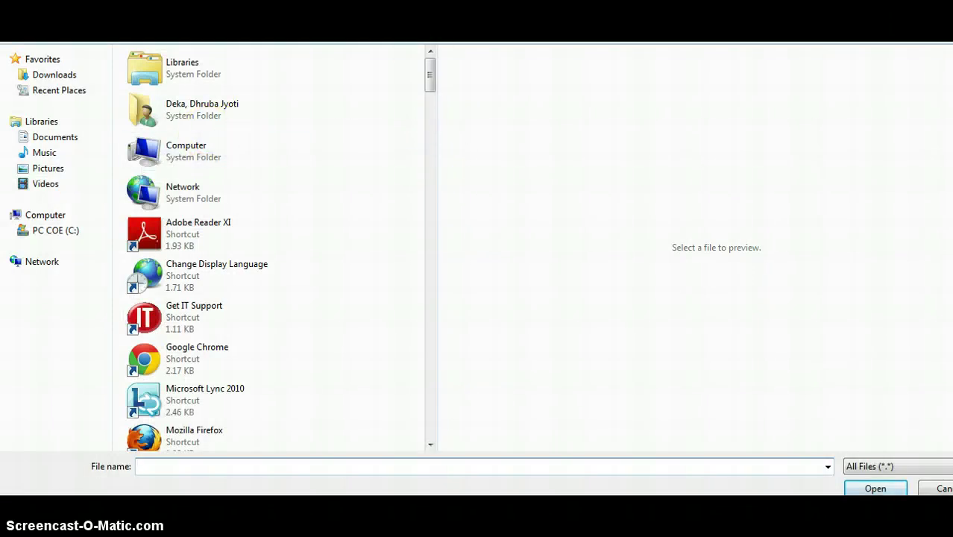
pyautogui.moveTo(428, 80)
pyautogui.mouseDown()
pyautogui.moveTo(432, 187)
pyautogui.moveTo(433, 177)
pyautogui.mouseUp()
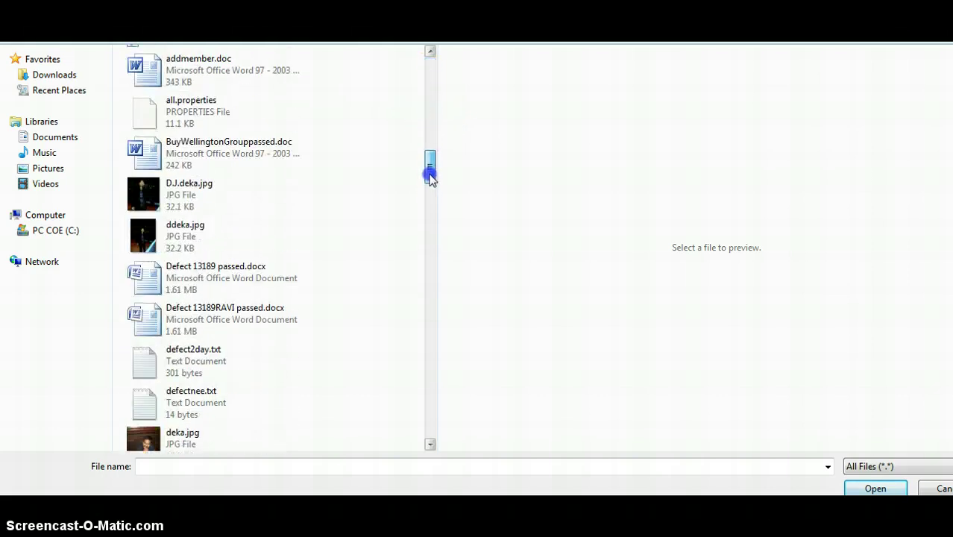
pyautogui.click(172, 204)
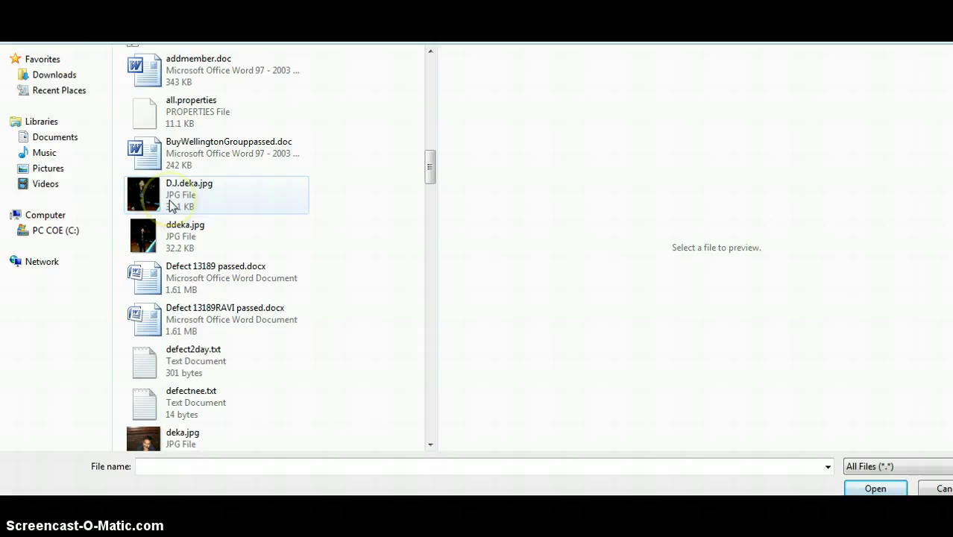
pyautogui.click(171, 206)
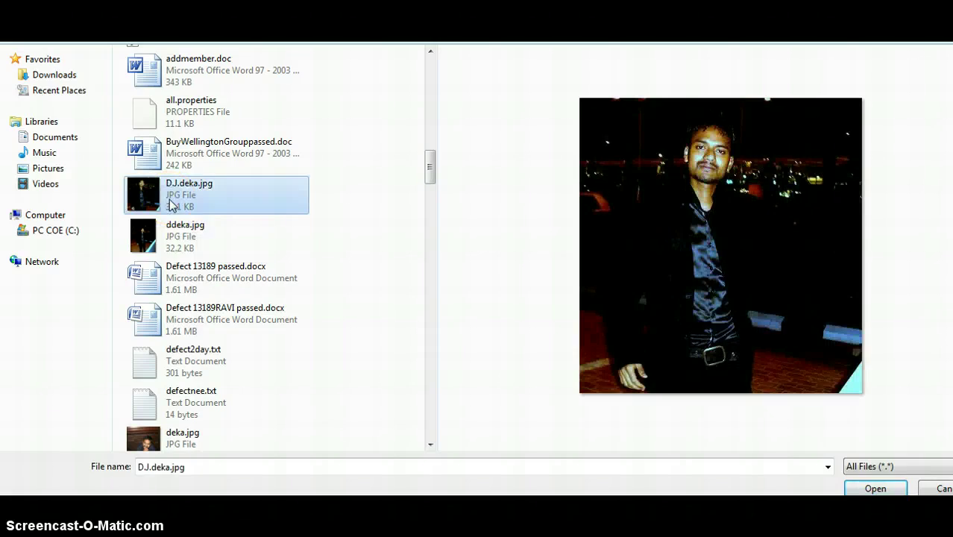
pyautogui.click(876, 489)
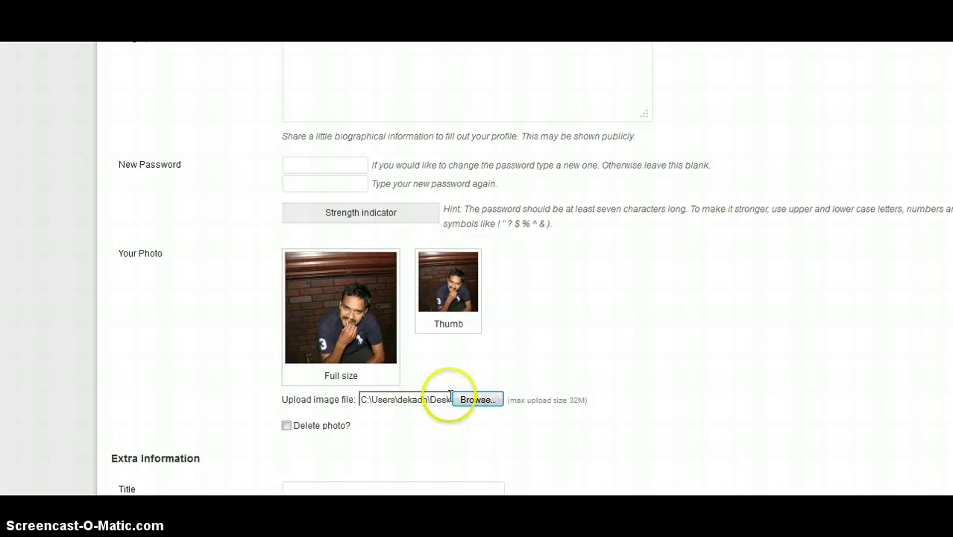
pyautogui.scroll(-4, 536, 422)
pyautogui.scroll(-4, 539, 424)
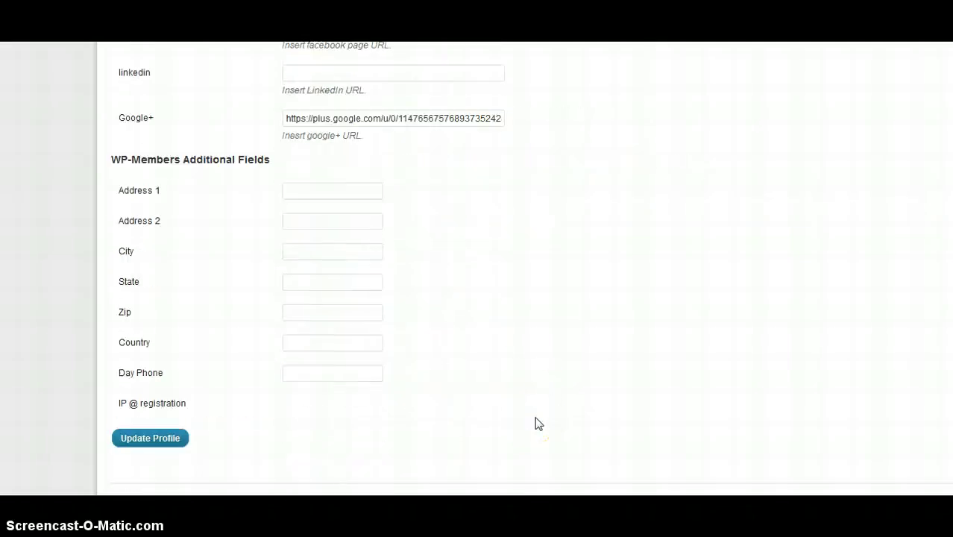
pyautogui.click(162, 440)
pyautogui.click(400, 283)
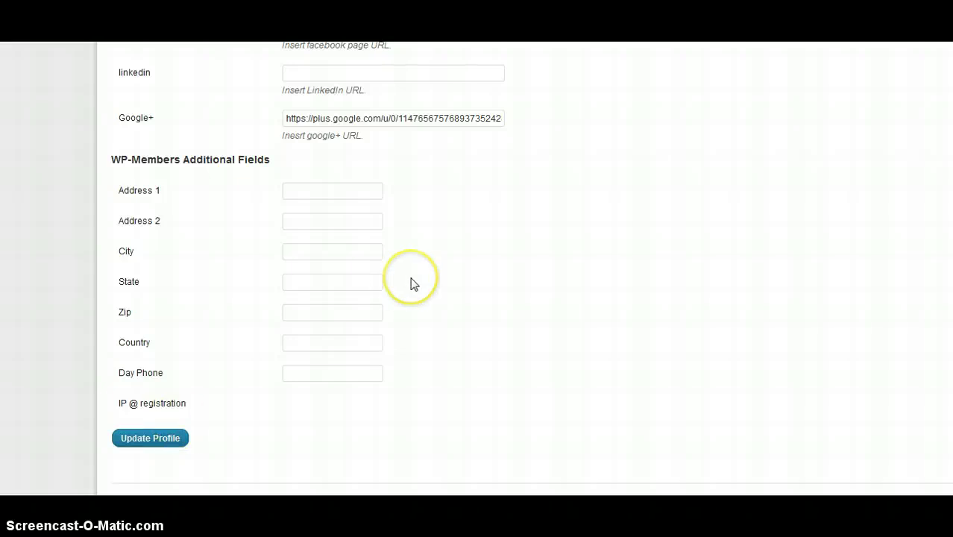
pyautogui.middleClick(411, 280)
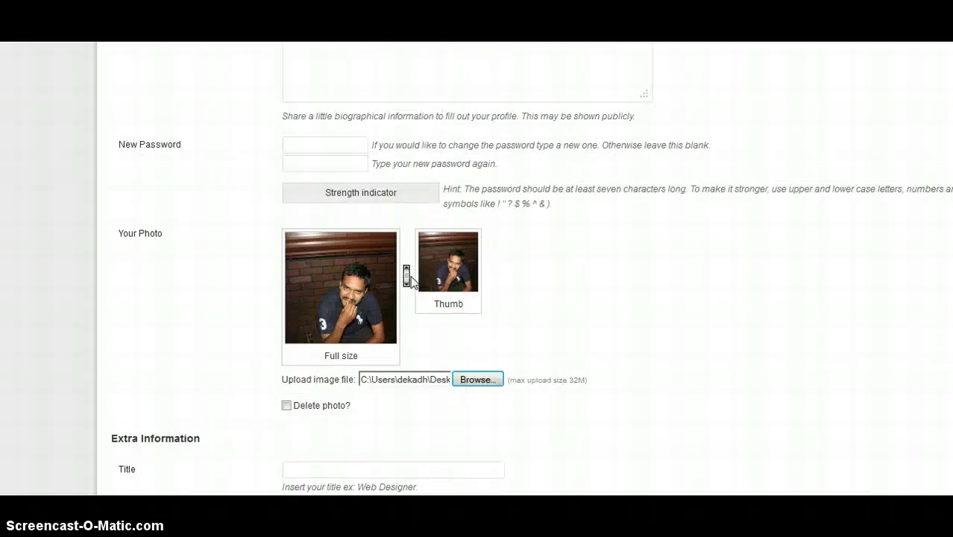
pyautogui.scroll(15, 411, 281)
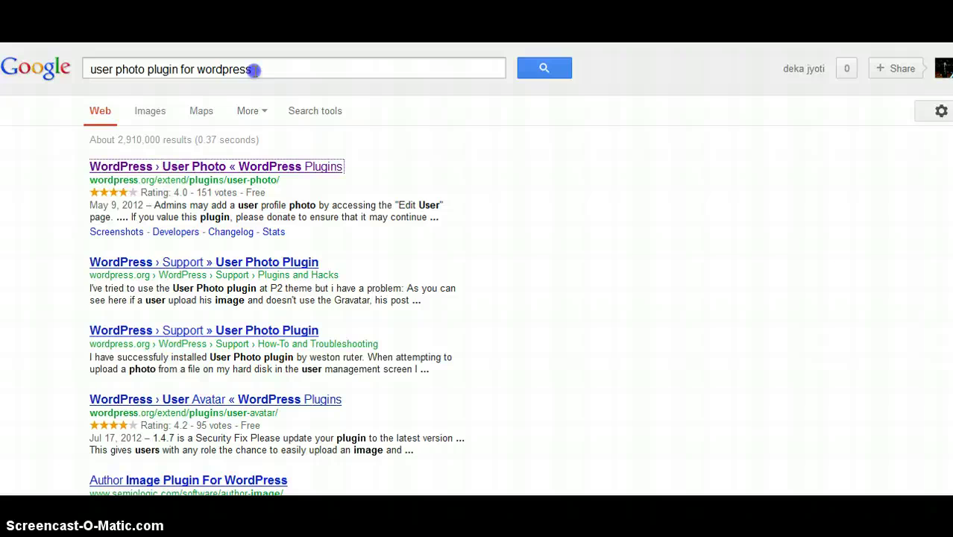
# Replace the Google query with techaaka.com and run the search.
pyautogui.moveTo(252, 69); pyautogui.dragTo(66, 69)
pyautogui.write('tec')
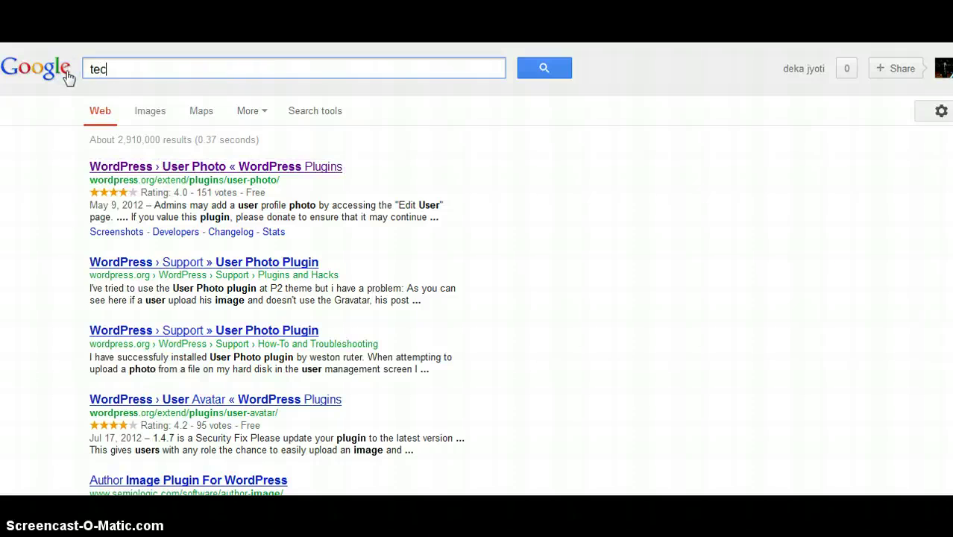
pyautogui.write('haaka.c')
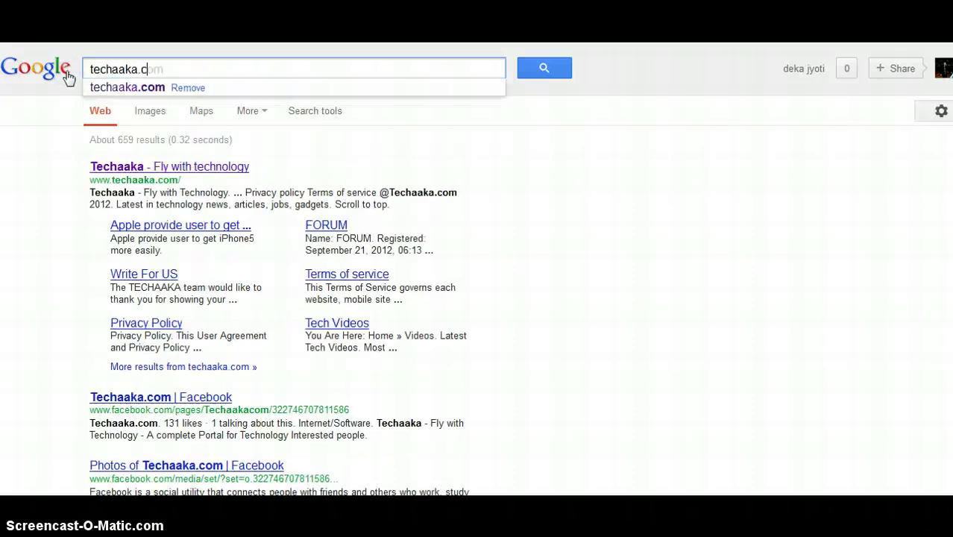
pyautogui.press('Return')
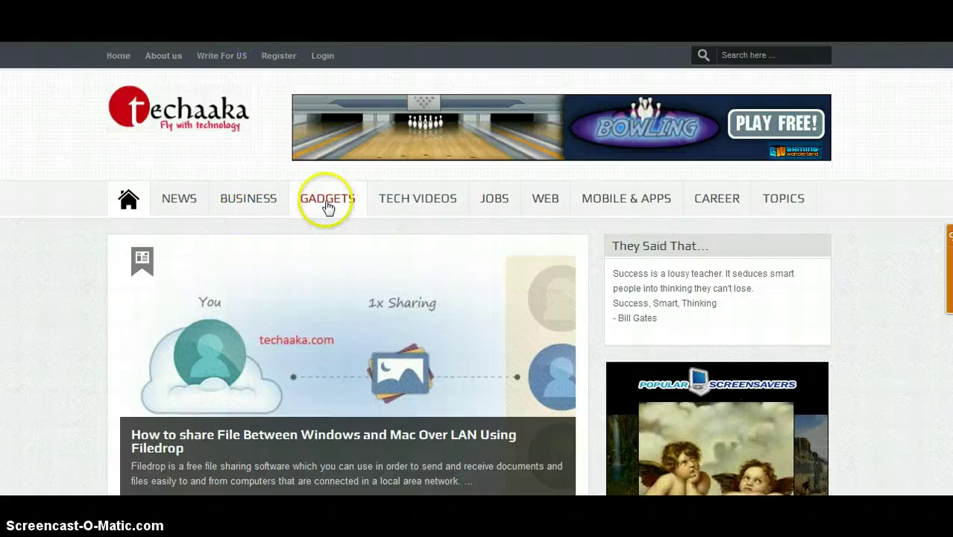
# Open the 'Create Free Cartoon Images using Facebook Cover Maker' article from the Techaaka slider.
pyautogui.scroll(-3, 407, 222)
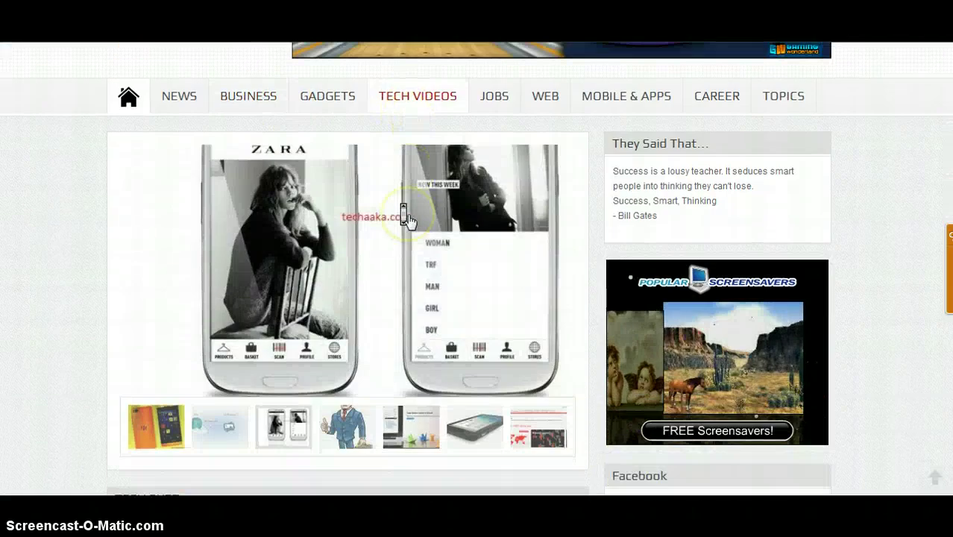
pyautogui.click(143, 401)
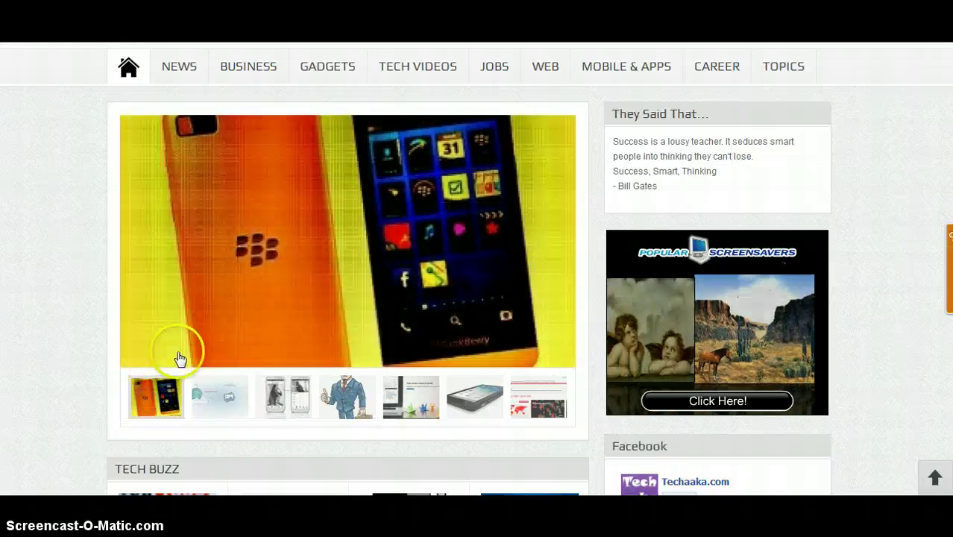
pyautogui.click(345, 399)
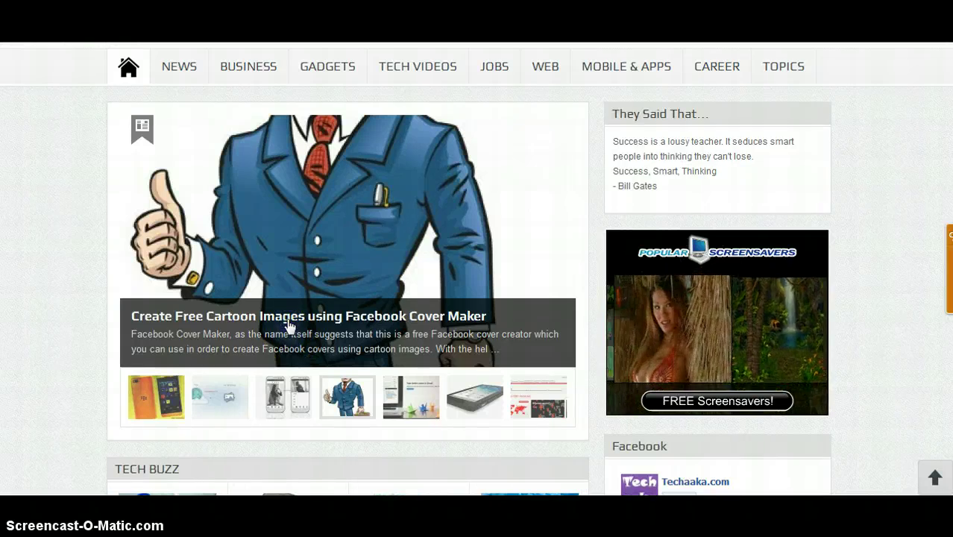
pyautogui.click(439, 231)
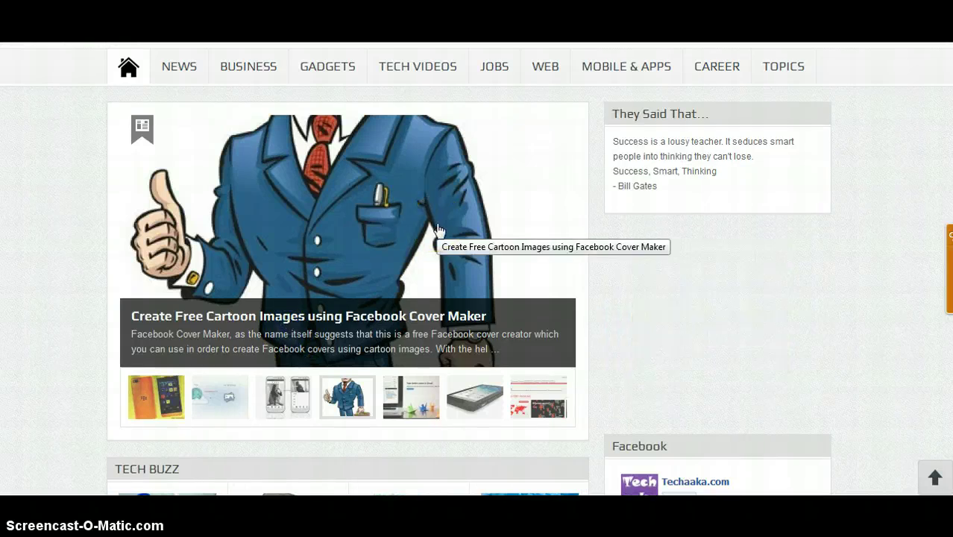
# Confirm the article's About The Author box shows the author's profile photo.
pyautogui.scroll(-3, 439, 230)
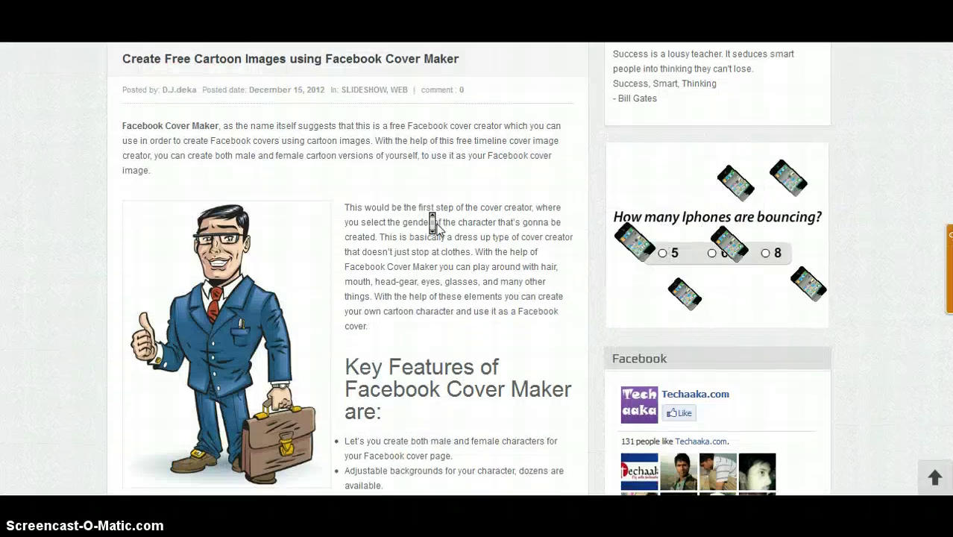
pyautogui.scroll(-5, 436, 224)
pyautogui.scroll(-3, 435, 224)
pyautogui.scroll(-5, 436, 224)
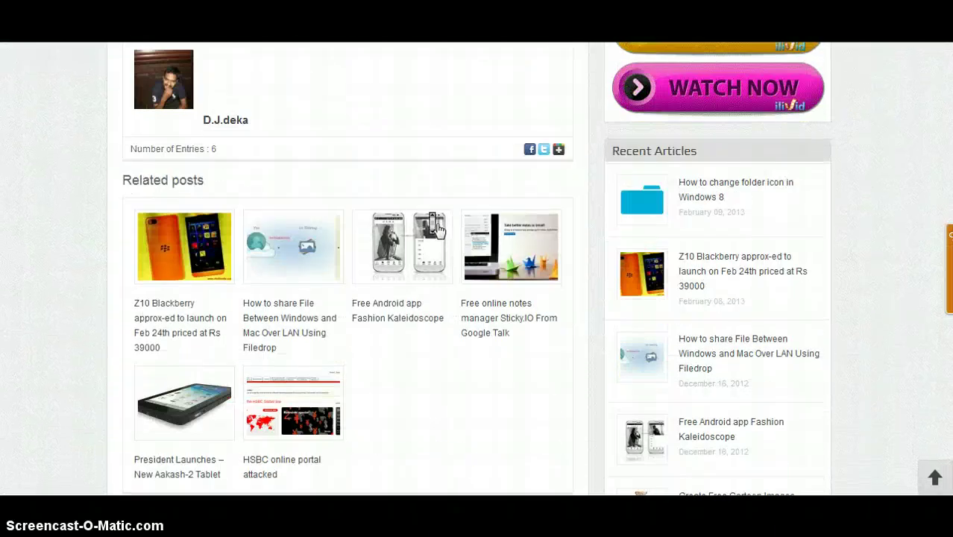
pyautogui.scroll(3, 436, 230)
pyautogui.click(175, 222)
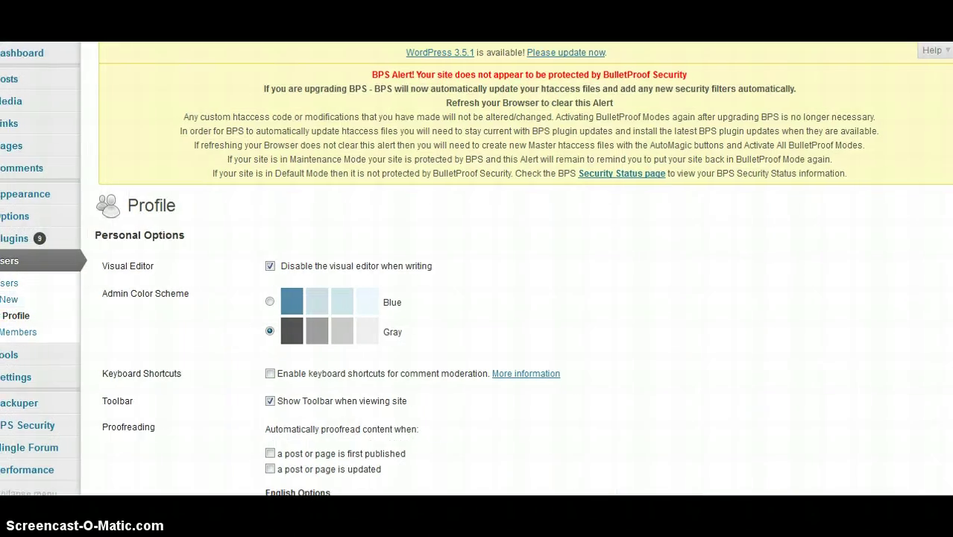
pyautogui.moveTo(19, 377)
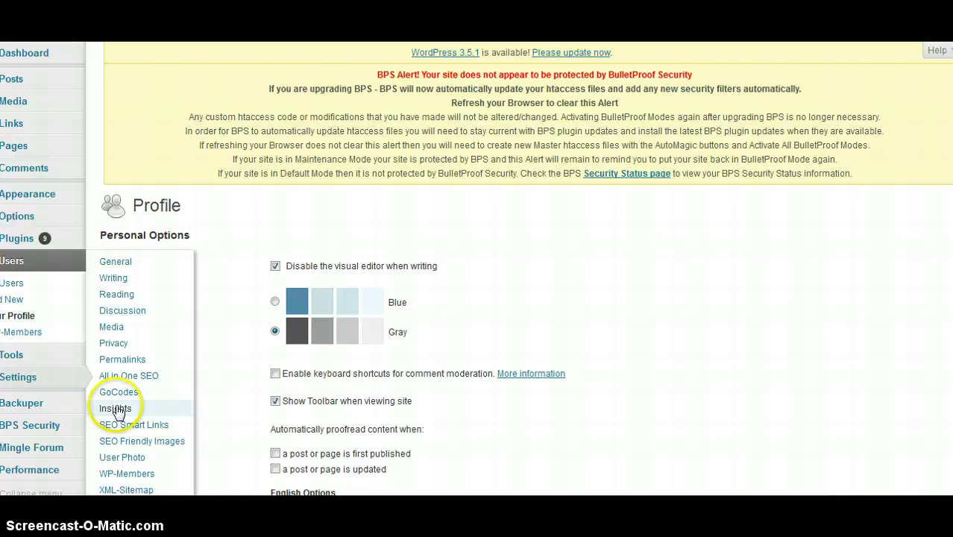
# Show the User Photo Options page down to Update options, with avatar fallback and override enabled.
pyautogui.click(115, 455)
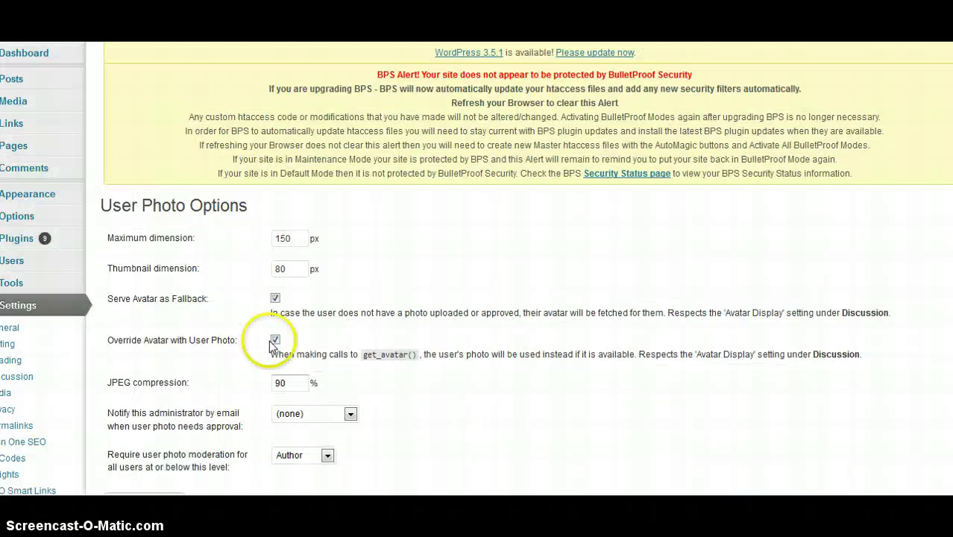
pyautogui.scroll(-3, 377, 277)
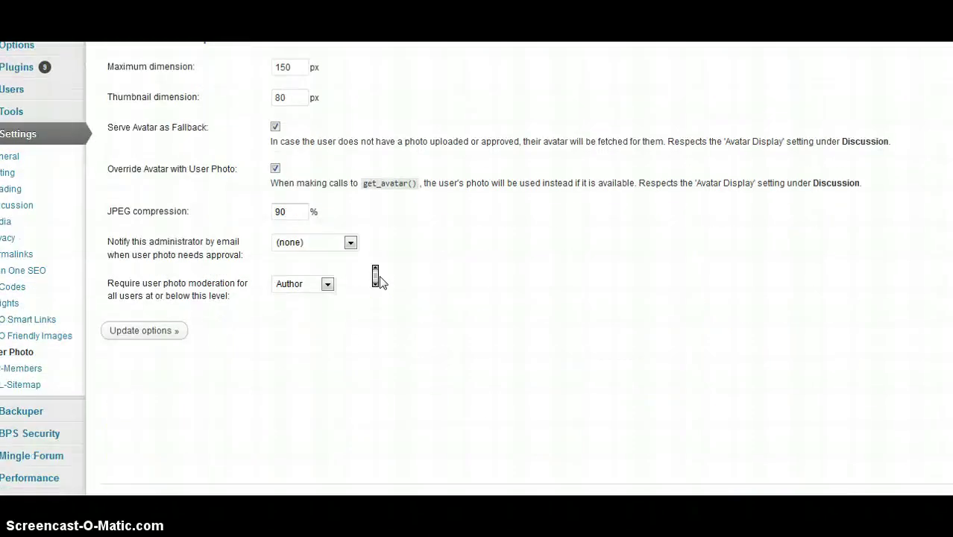